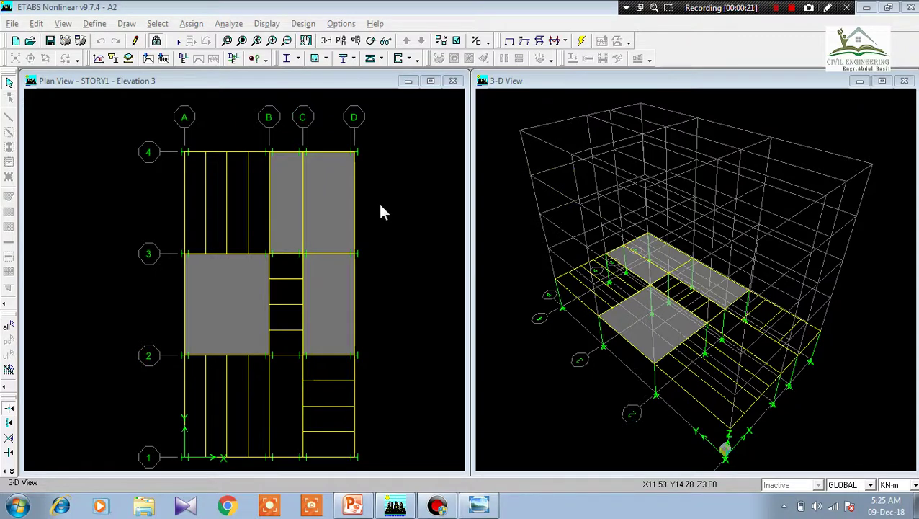
- Move the plan view of model A2 up one level to STORY2
left_click(394, 166)
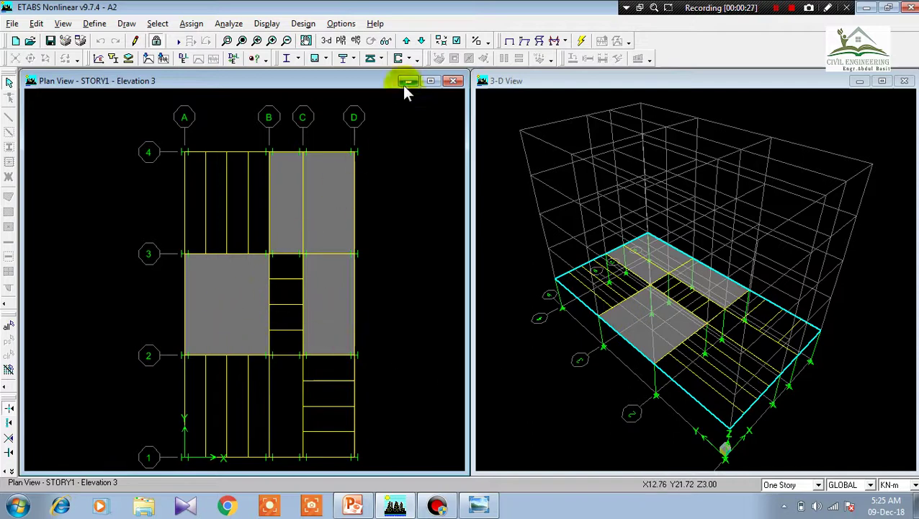
left_click(408, 42)
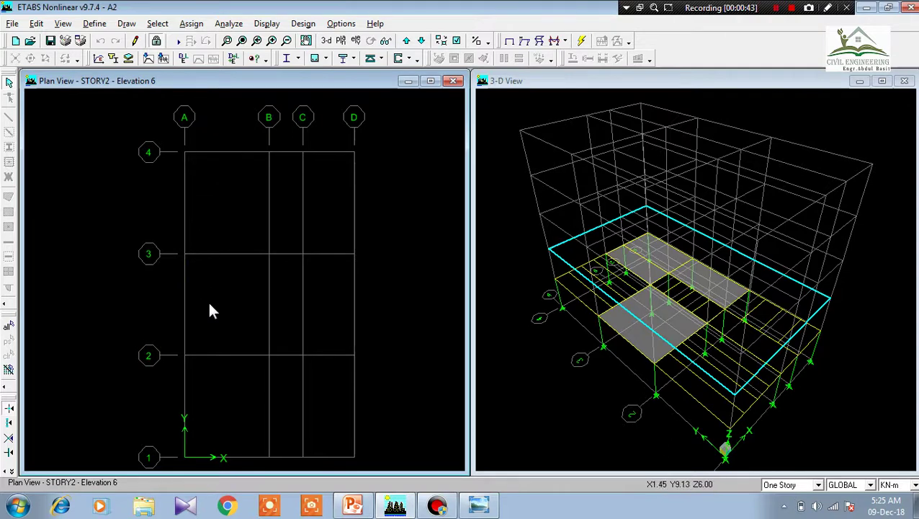
- Examine the floor plan images in Windows Photo Viewer for room dimensions, grid lines and column and beam layout, and return to ETABS
left_click(478, 505)
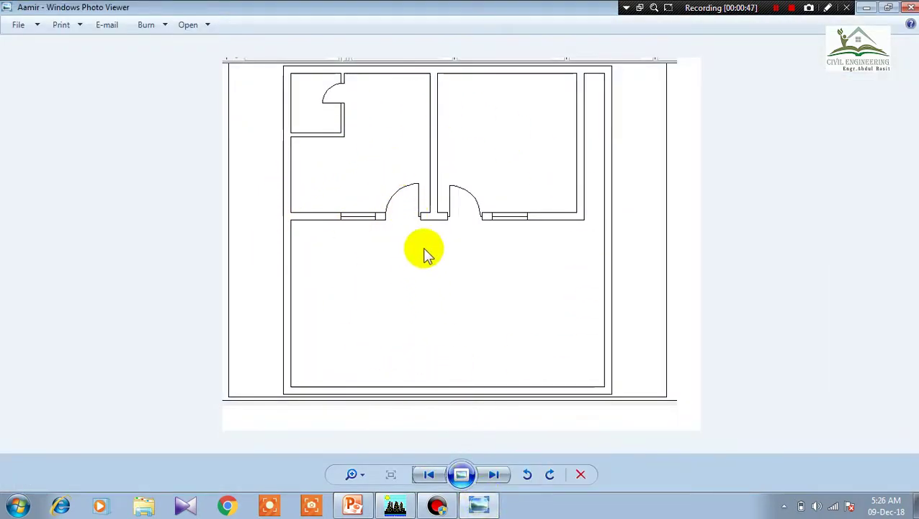
left_click(400, 504)
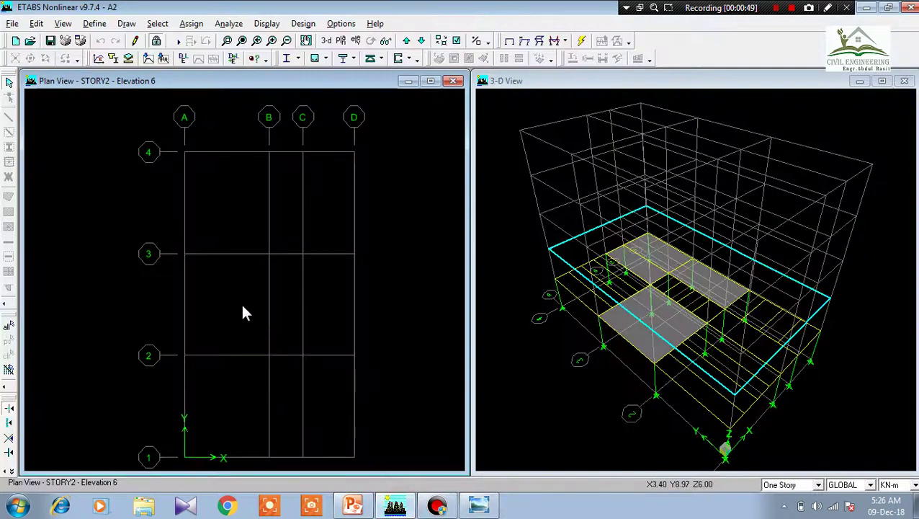
left_click(477, 502)
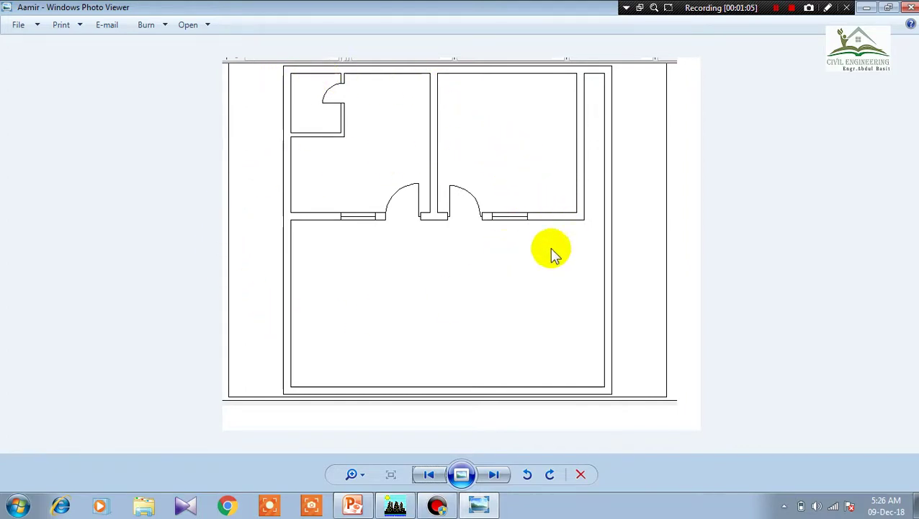
left_click(495, 474)
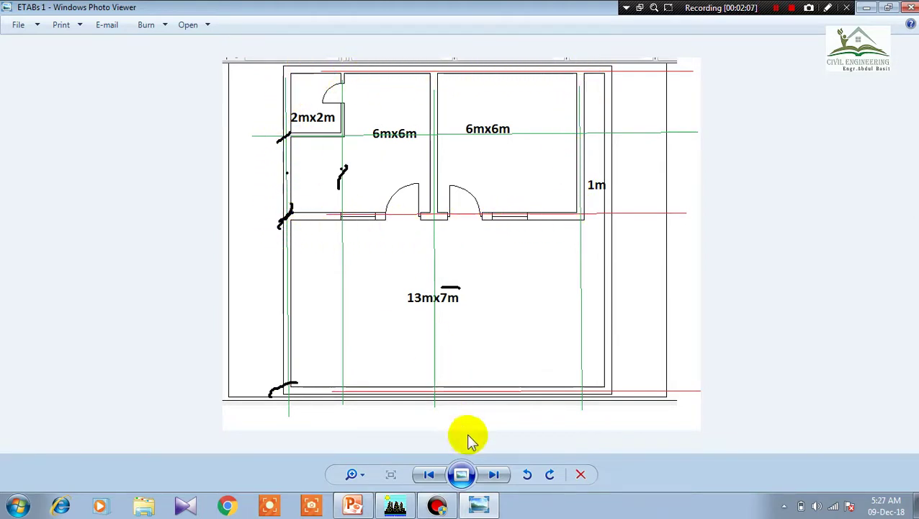
left_click(493, 474)
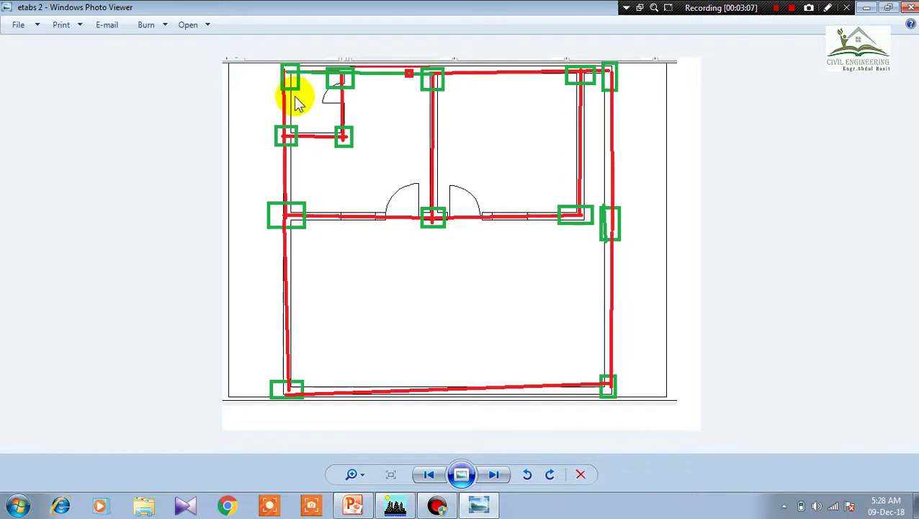
left_click(428, 474)
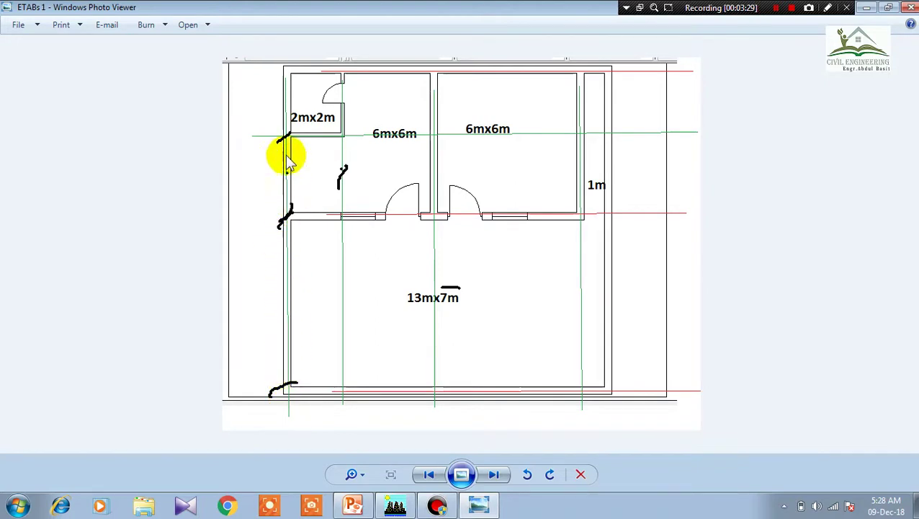
left_click(503, 474)
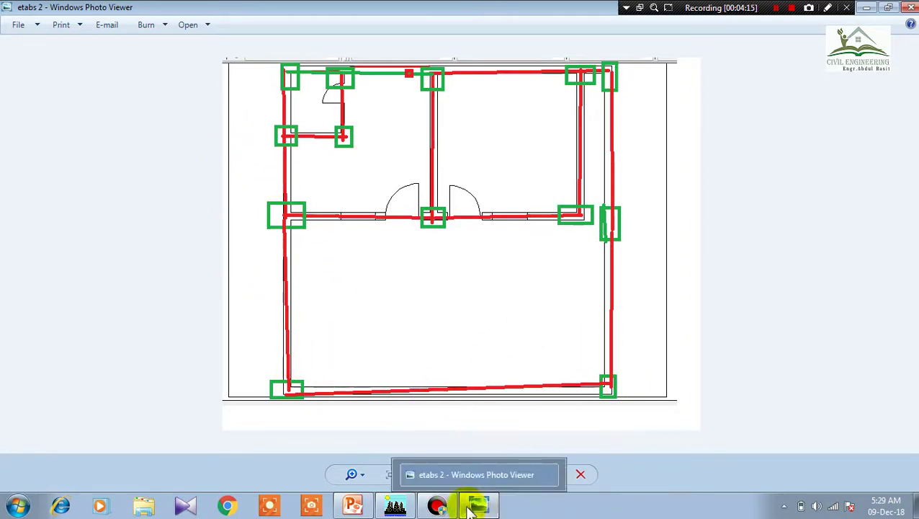
mouse_move(394, 505)
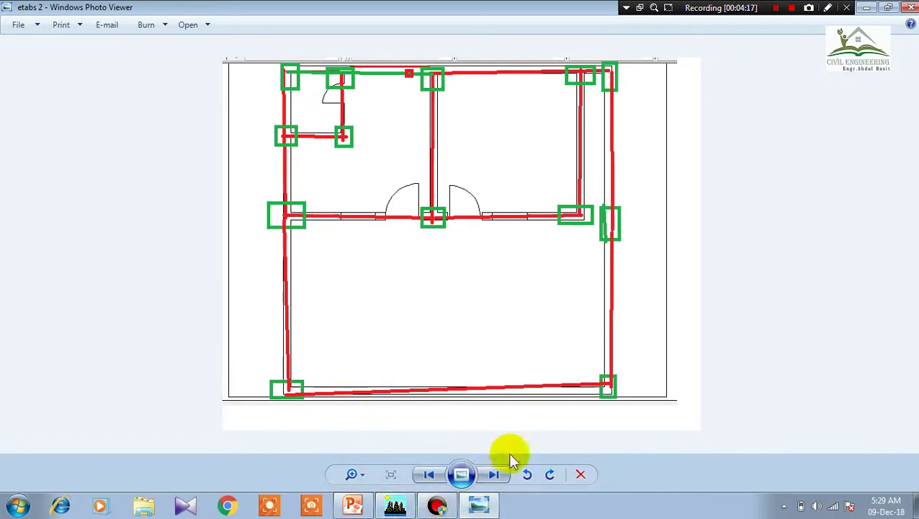
left_click(430, 474)
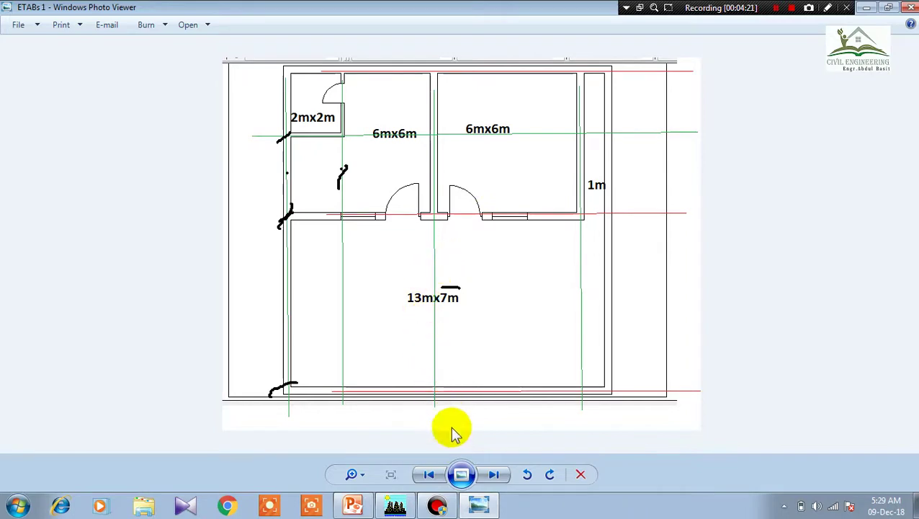
left_click(399, 503)
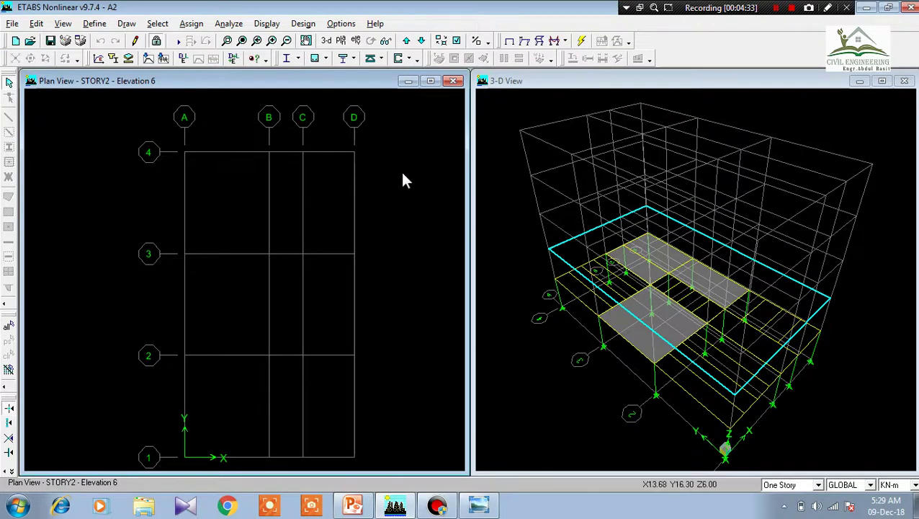
- Create a new model initialized from Default.edb, discarding the changes to A2
left_click(12, 24)
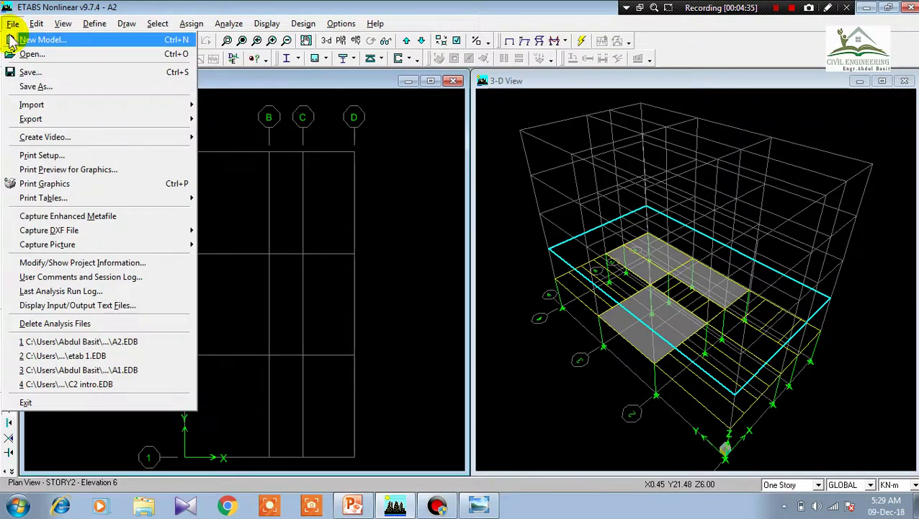
left_click(36, 40)
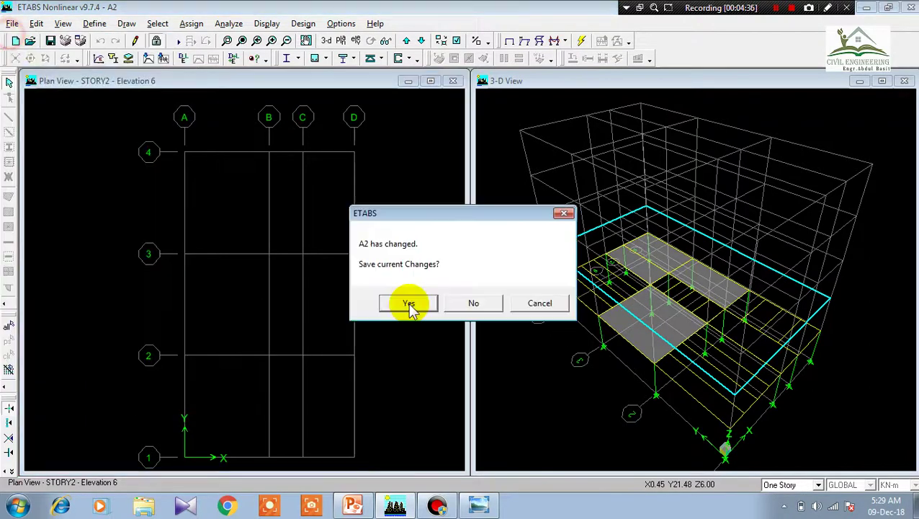
left_click(461, 304)
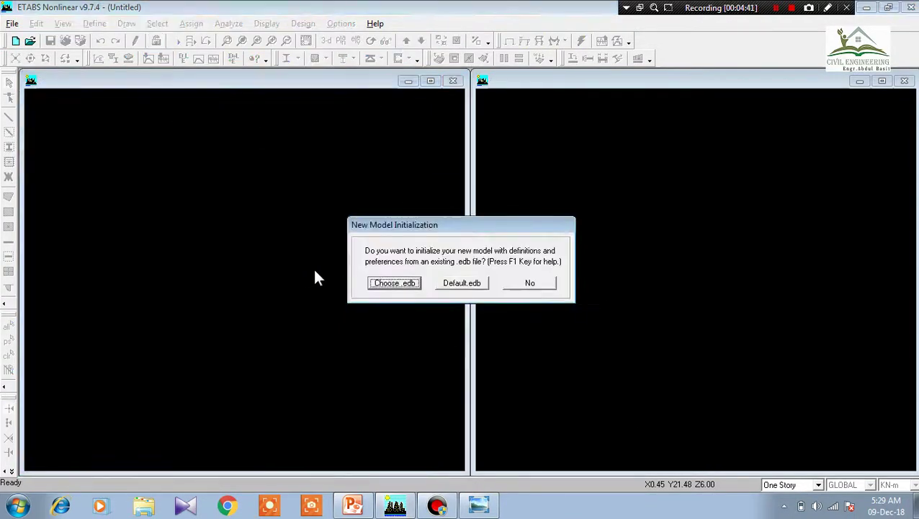
left_click(472, 284)
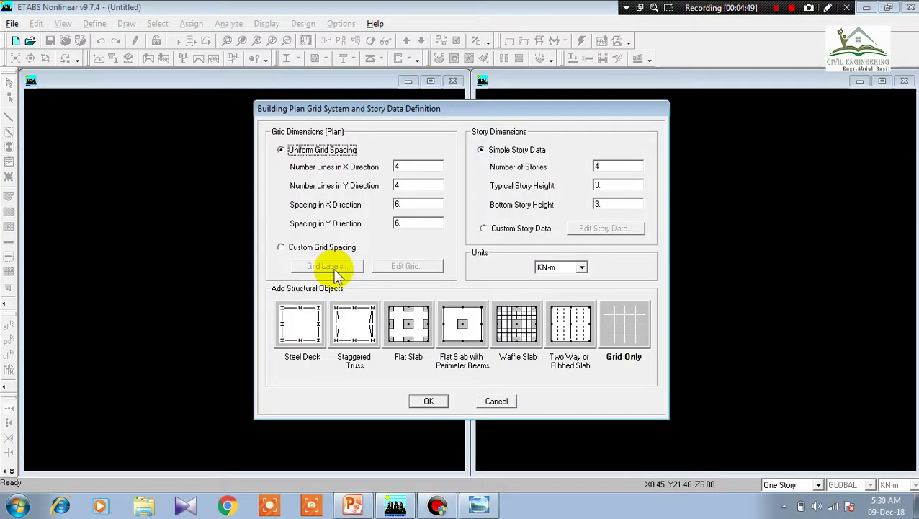
- Choose Grid Only and, after checking the dimensioned floor plan, set the number of grid lines in the X direction to 5
left_click_drag(421, 114, 332, 109)
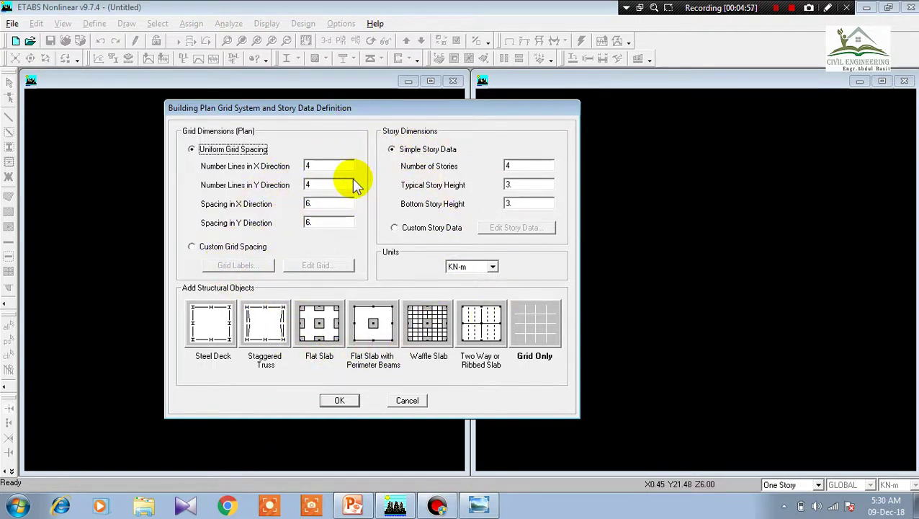
left_click(546, 342)
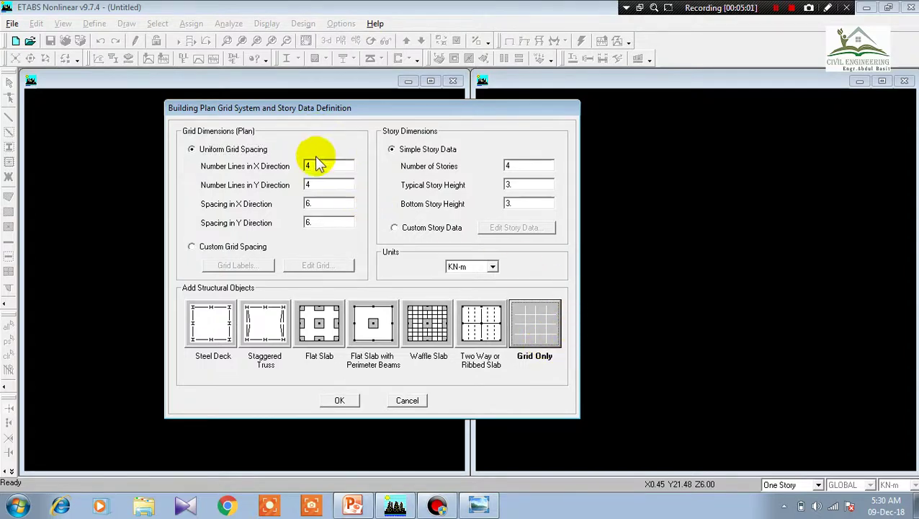
left_click(477, 504)
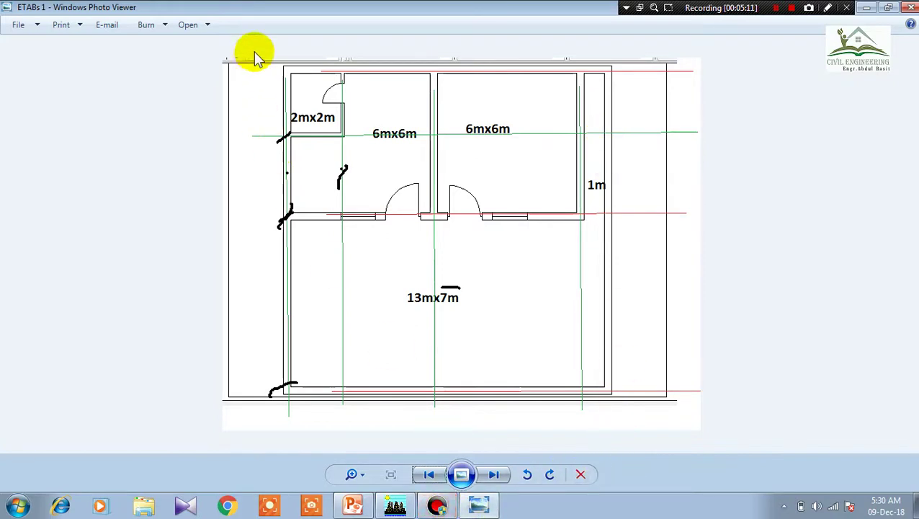
left_click(409, 506)
double_click(319, 164)
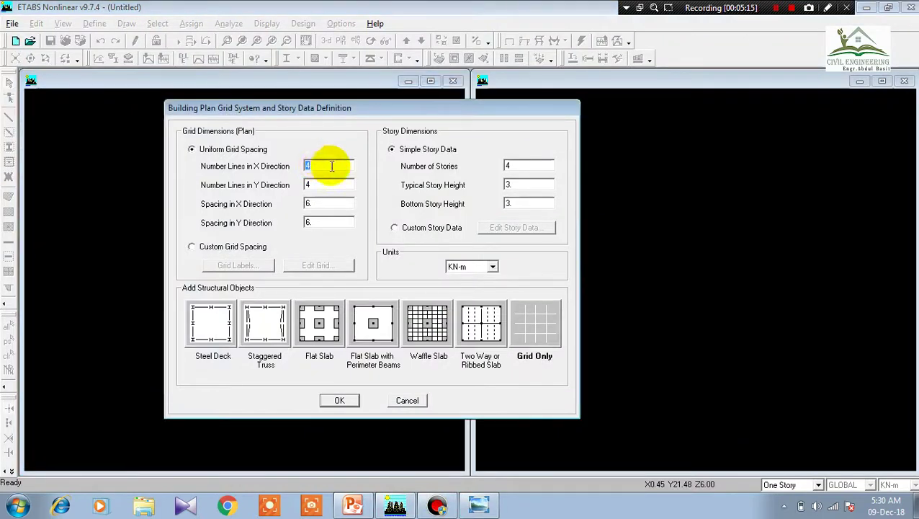
type("5")
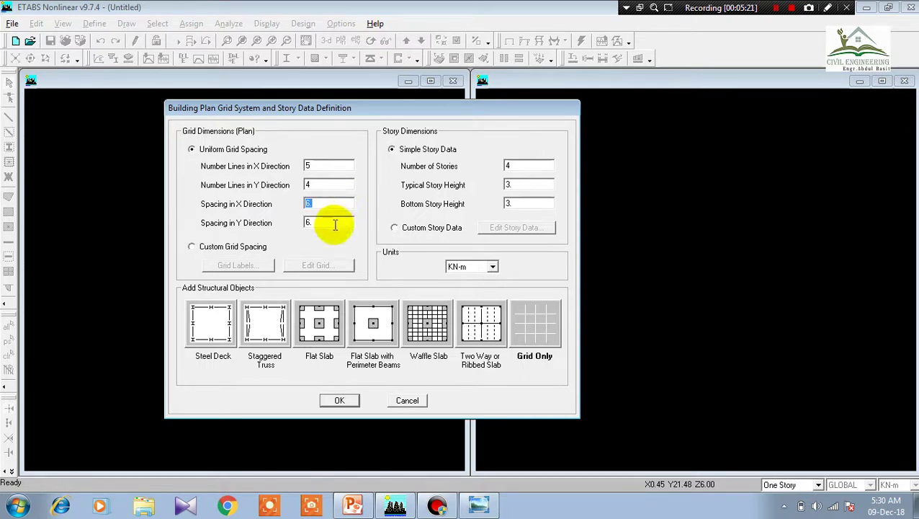
- Check the room sizes on the floor plan image, switch to custom grid spacing and open the grid data for editing
left_click(475, 504)
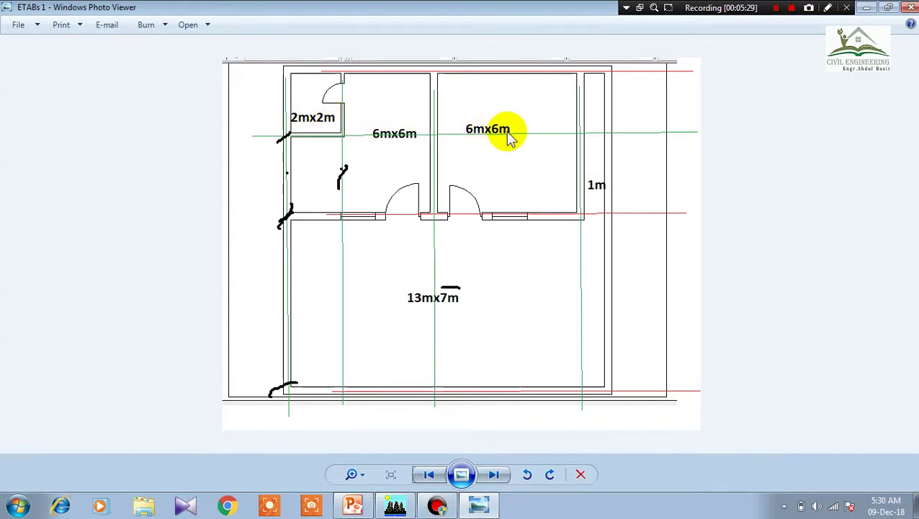
mouse_move(487, 507)
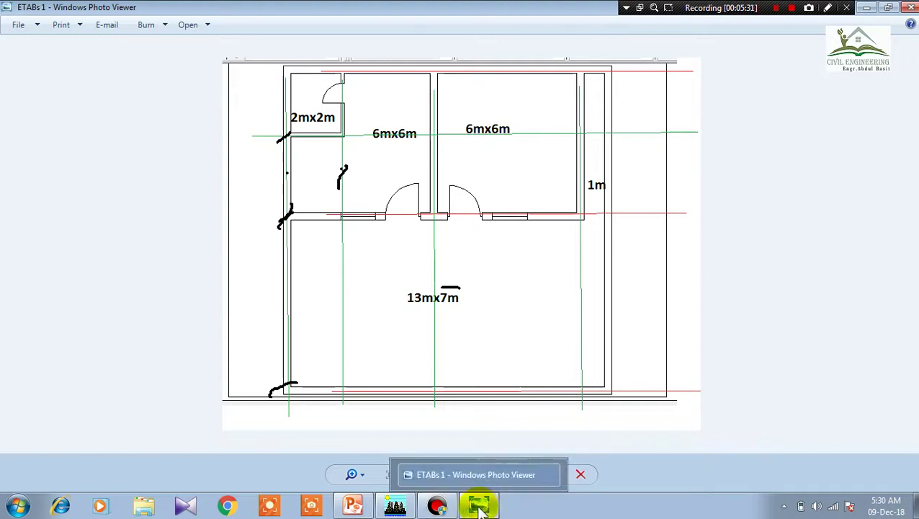
left_click(395, 505)
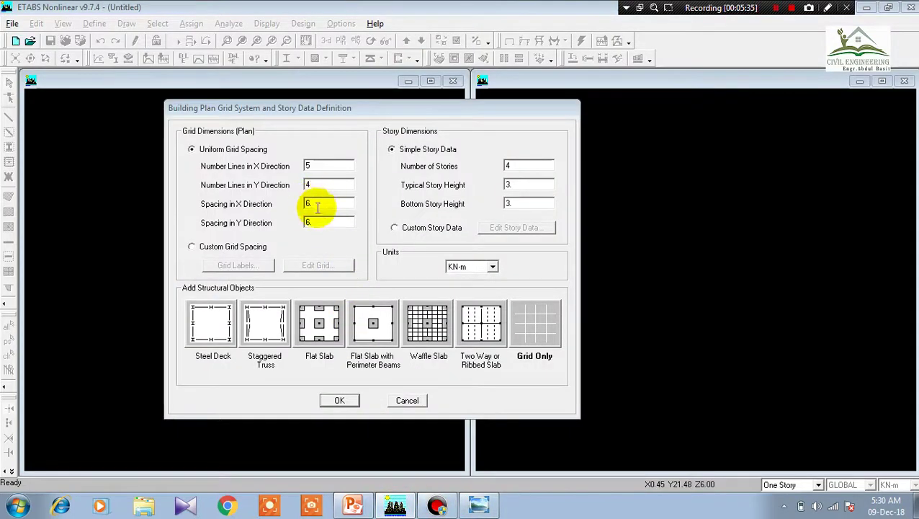
left_click(192, 246)
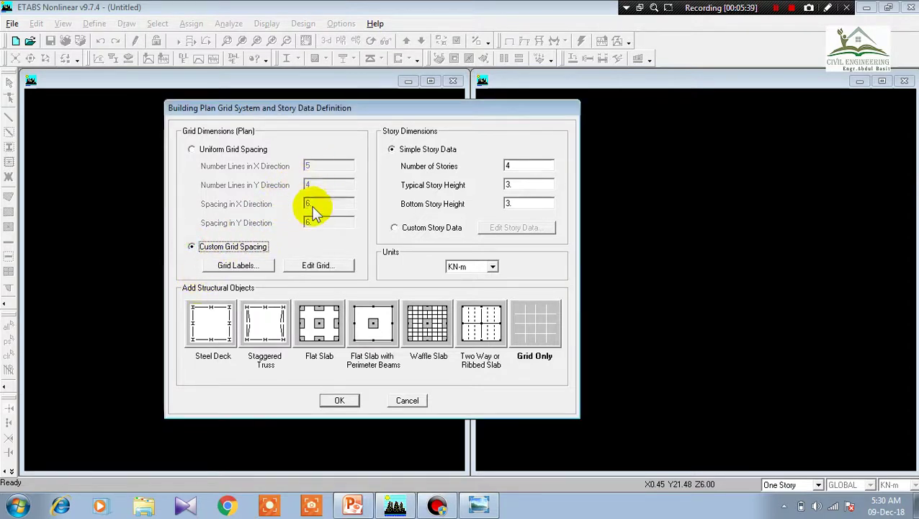
left_click(306, 265)
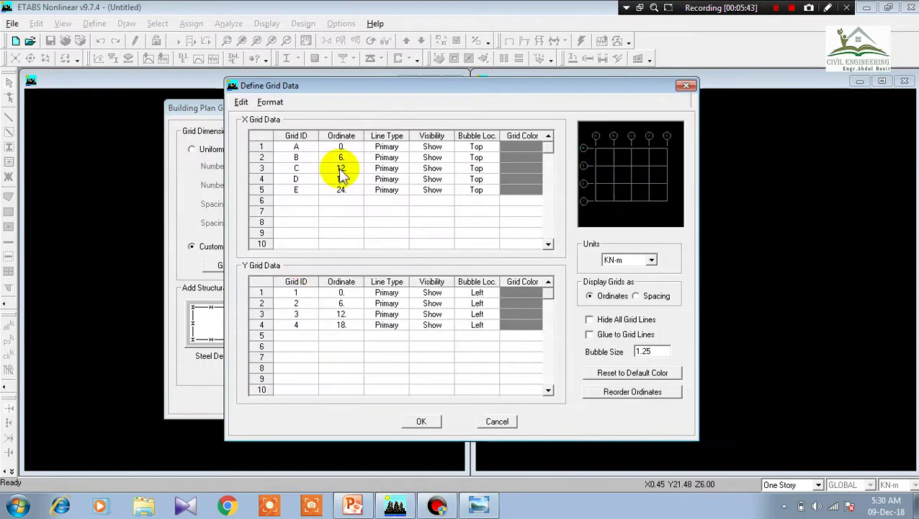
left_click_drag(505, 91, 450, 89)
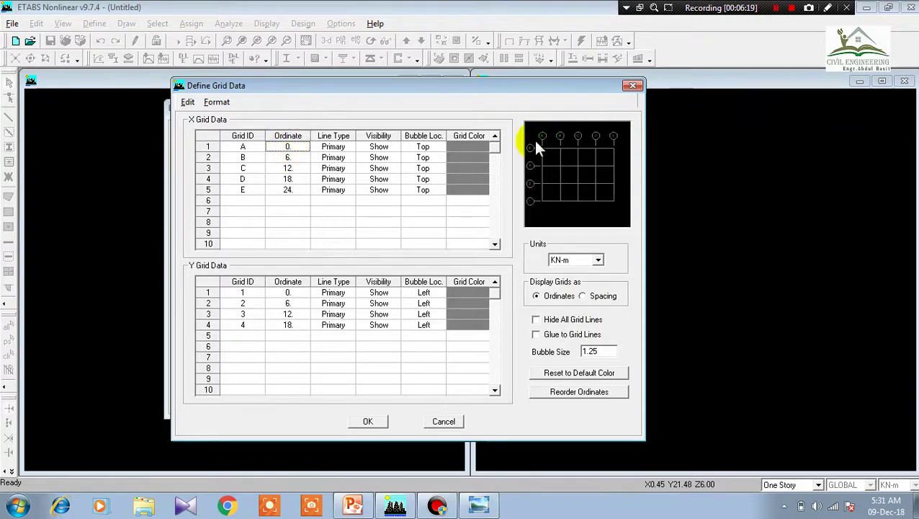
- Set the X ordinate of grid line B to 2 m
left_click(285, 148)
left_click(295, 158)
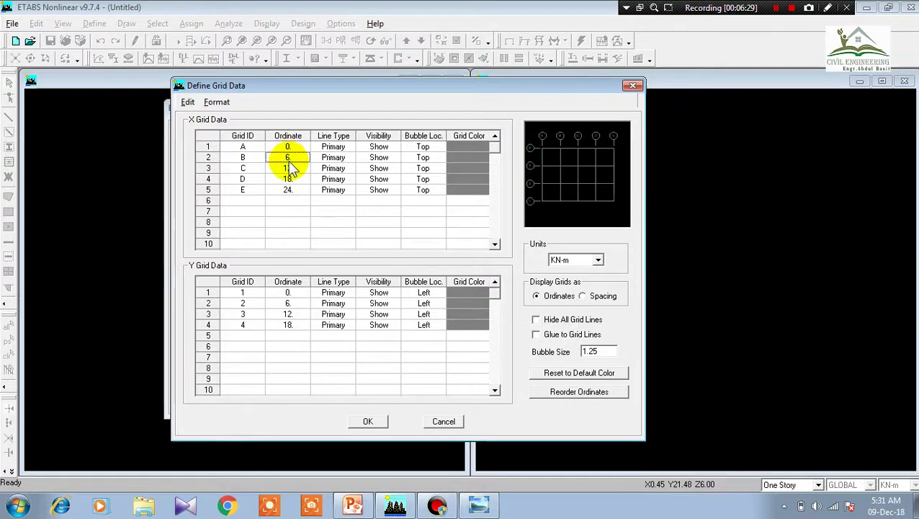
type("2")
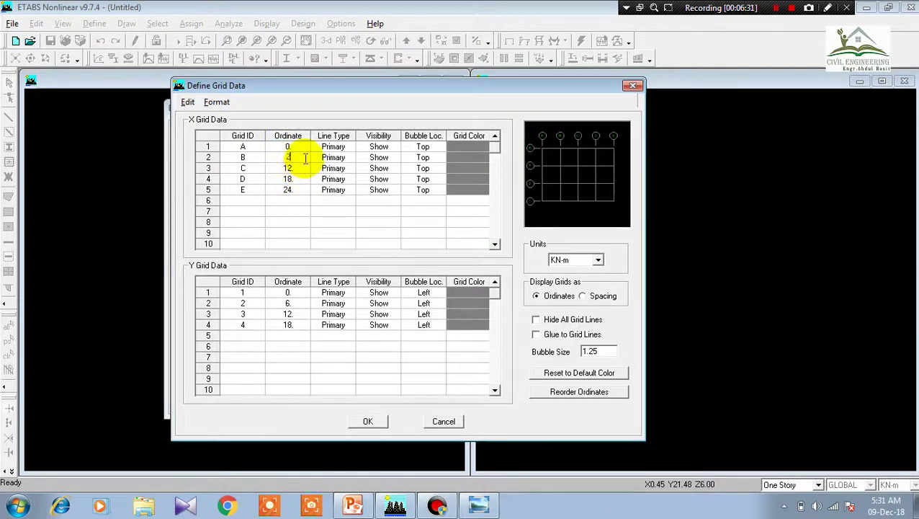
left_click(304, 147)
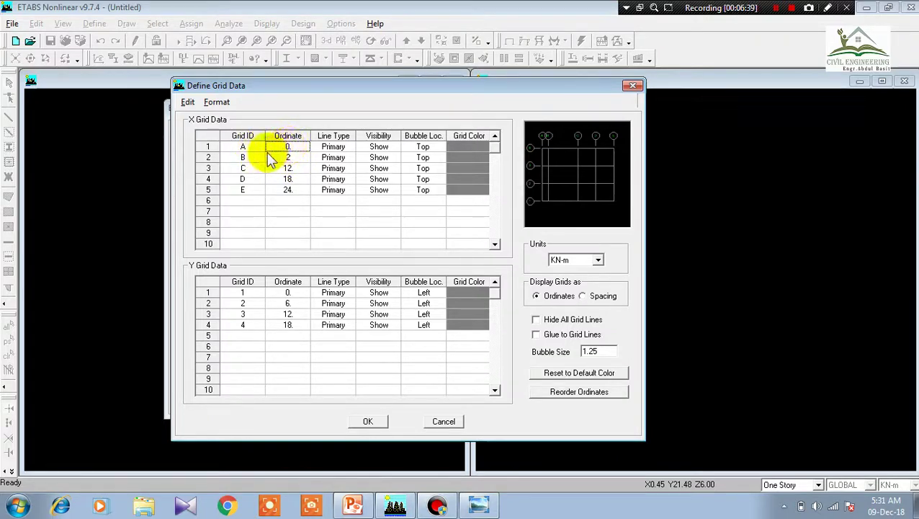
- Check the room widths on the floor plan image and set the X ordinate of grid line C to 6 m
left_click(288, 168)
left_click(479, 504)
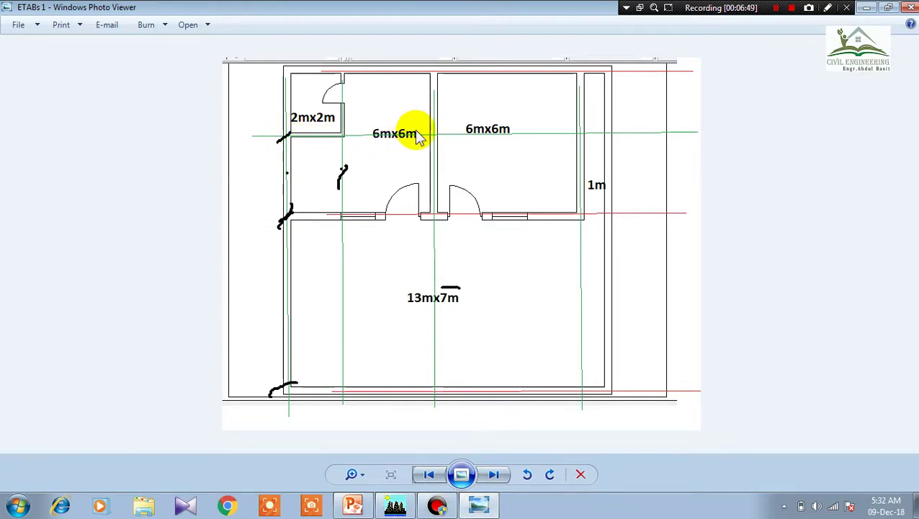
mouse_move(479, 506)
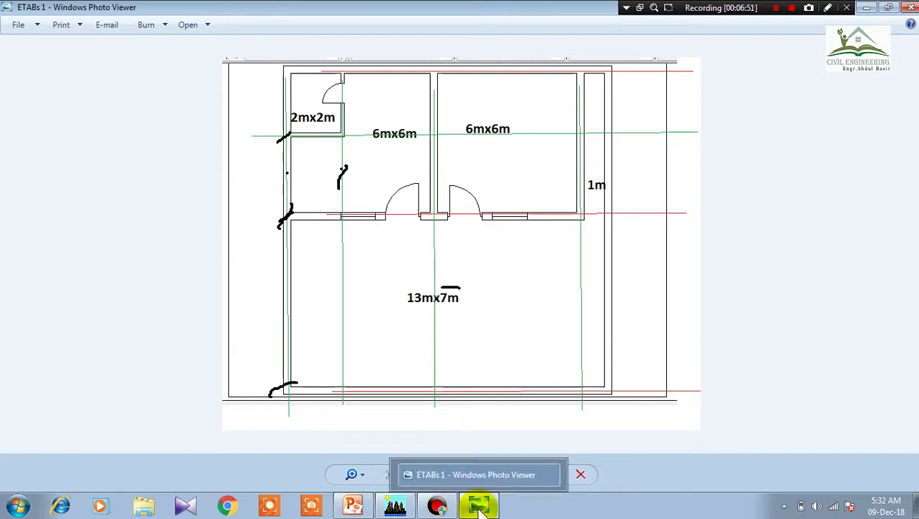
left_click(395, 505)
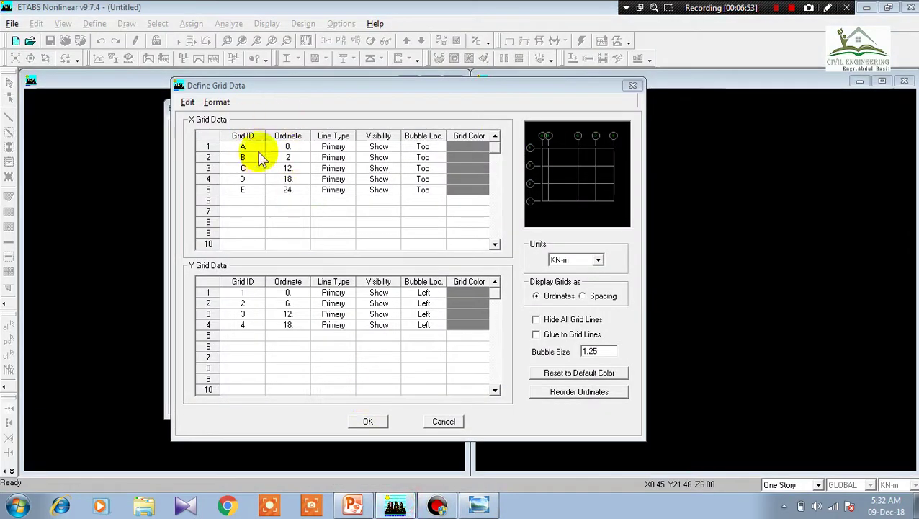
left_click(287, 168)
type("6")
- Try an X ordinate of 6 m for grid line D
left_click(291, 179)
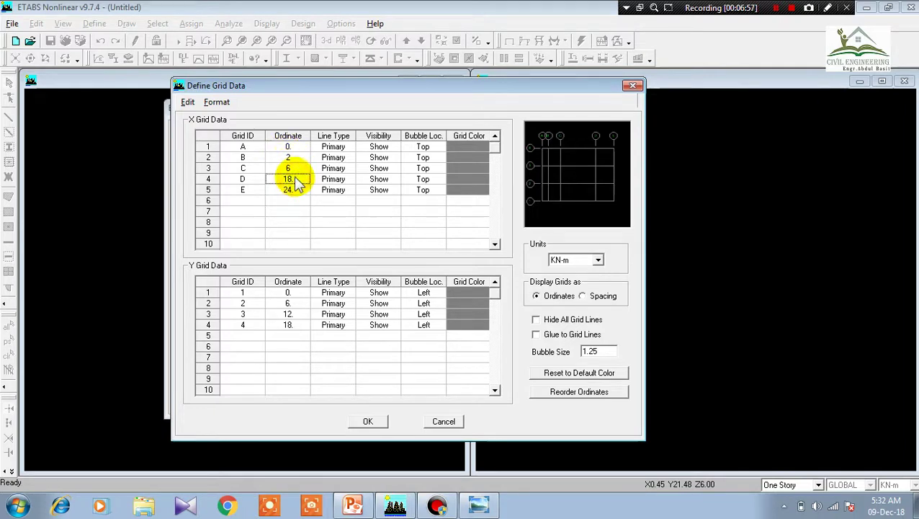
type("6")
left_click(291, 190)
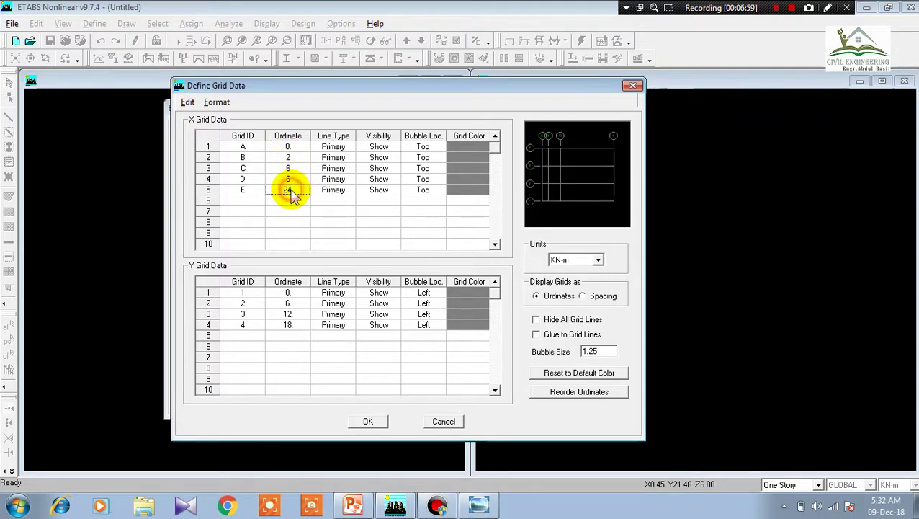
- Set the X ordinates of grid line D to 12 m and grid line E to 13 m
left_click(291, 180)
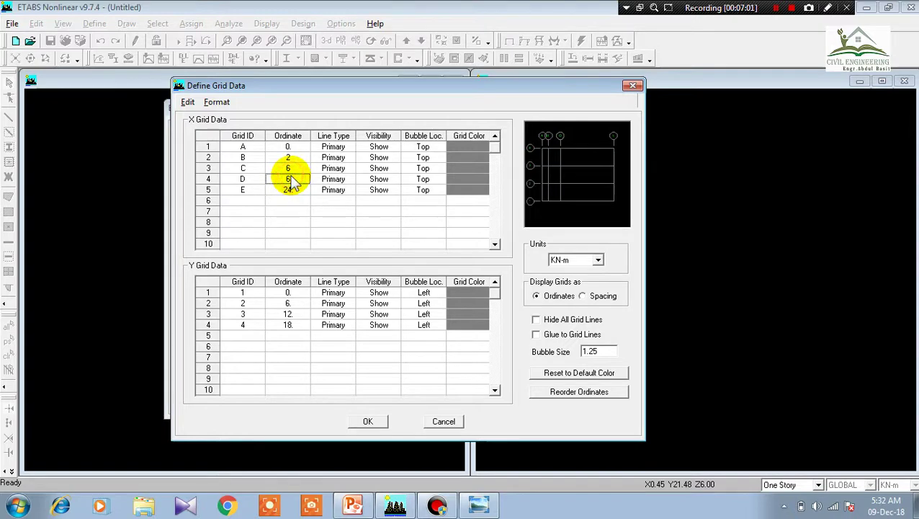
type("12")
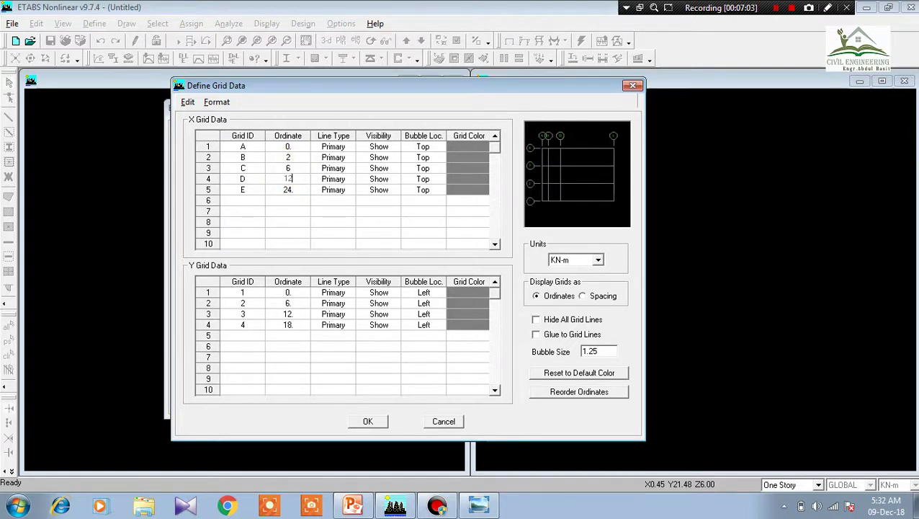
left_click(295, 190)
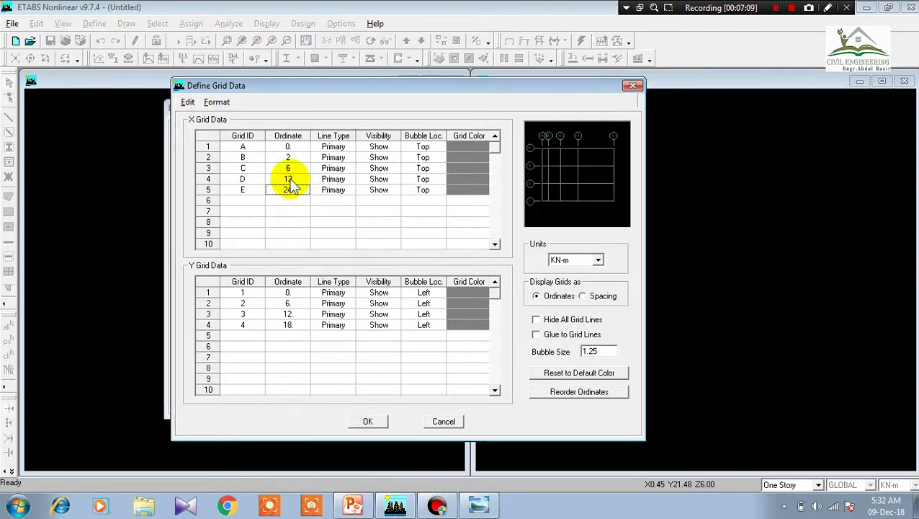
type("13")
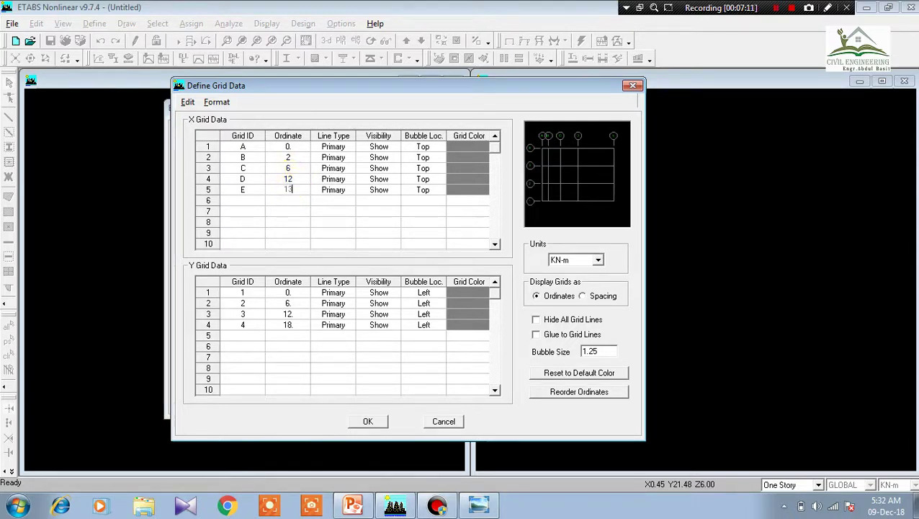
left_click(308, 204)
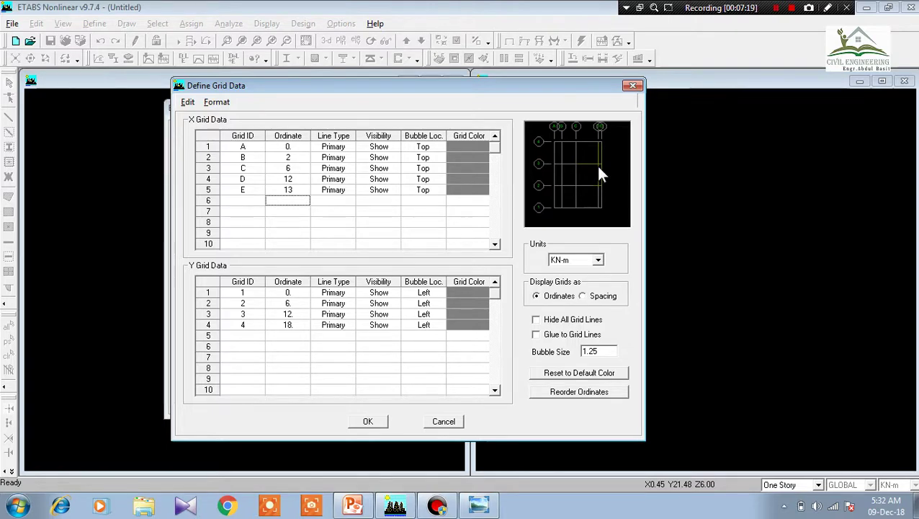
- Check the vertical dimensions on the floor plan image and set the Y ordinate of grid line 2 to 7 m
left_click(478, 504)
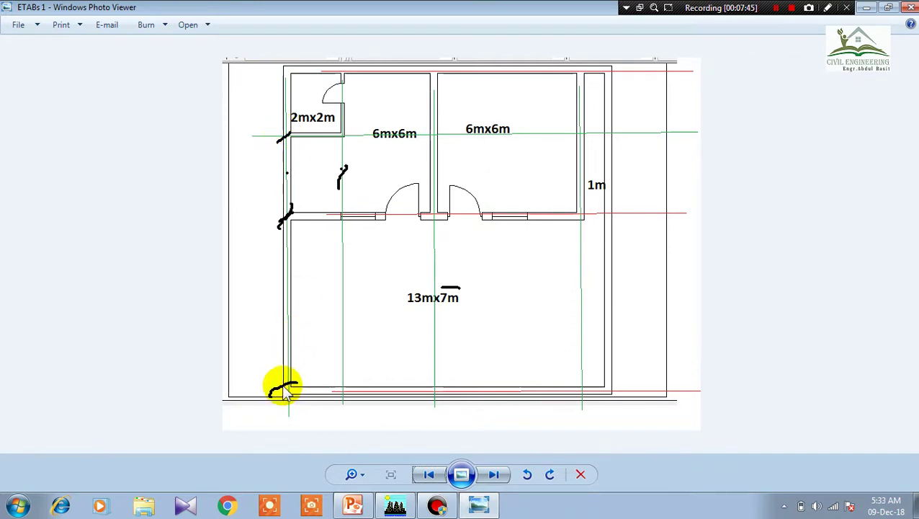
left_click(395, 502)
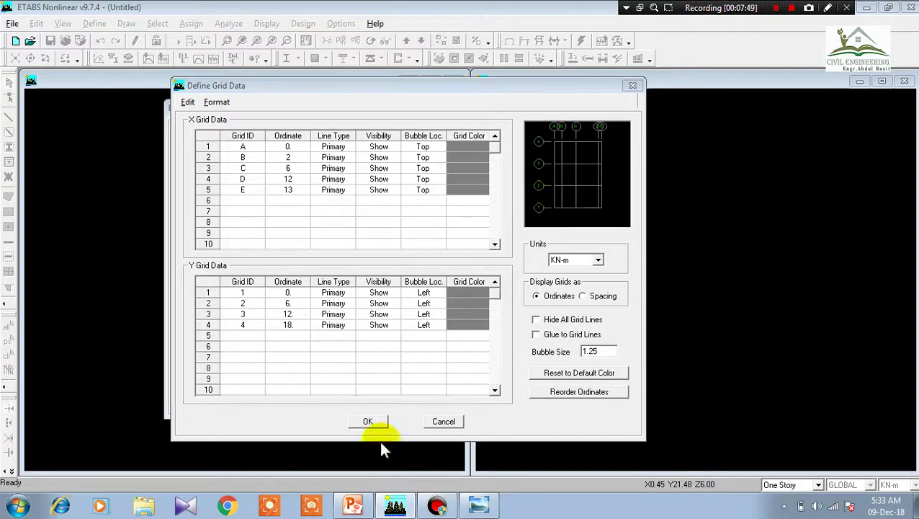
left_click(290, 306)
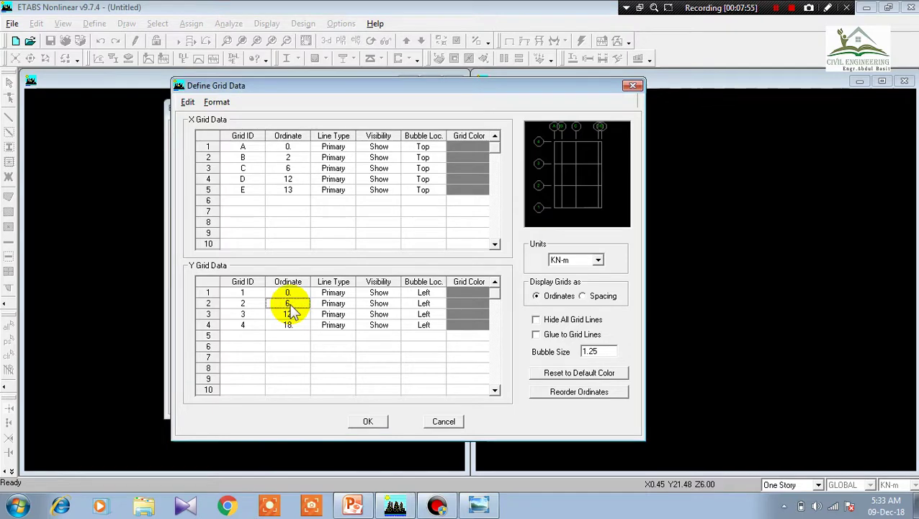
type("7")
left_click(291, 315)
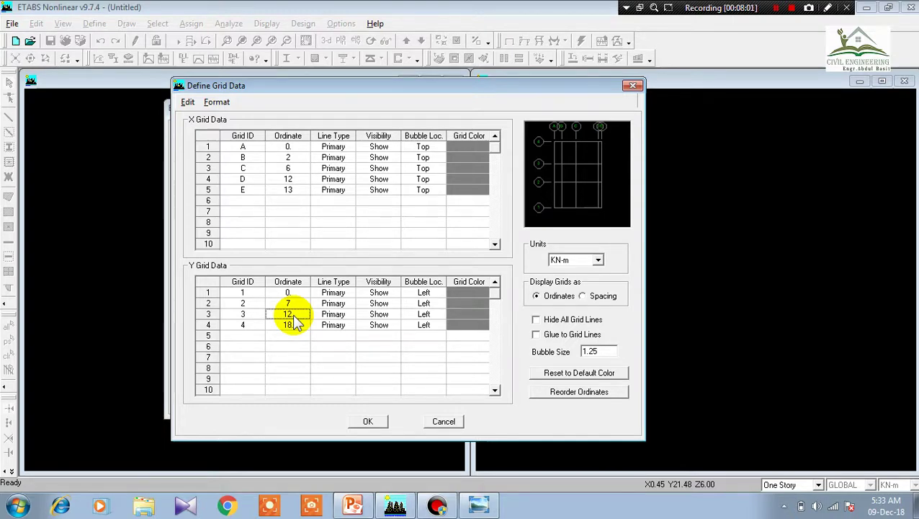
- Recheck the floor plan image and set the Y ordinates of grid line 3 to 11 m and grid line 4 to 13 m
left_click(476, 504)
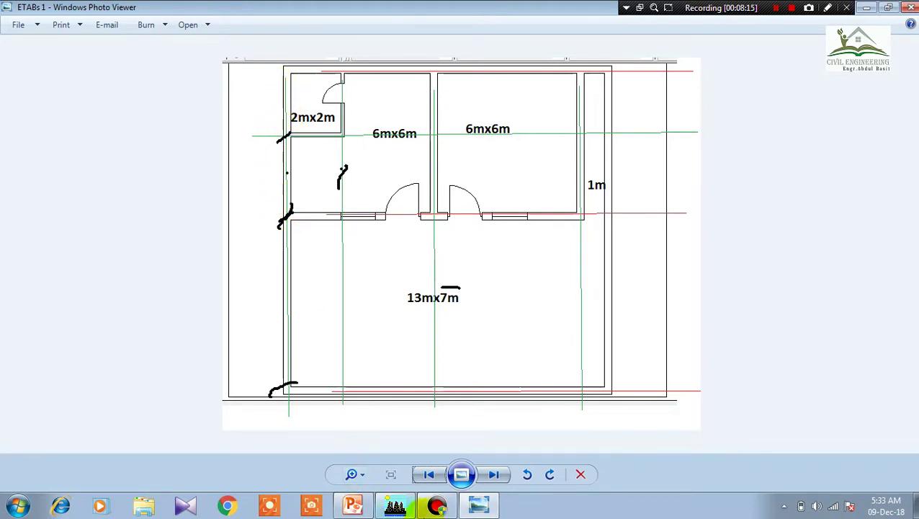
left_click(395, 505)
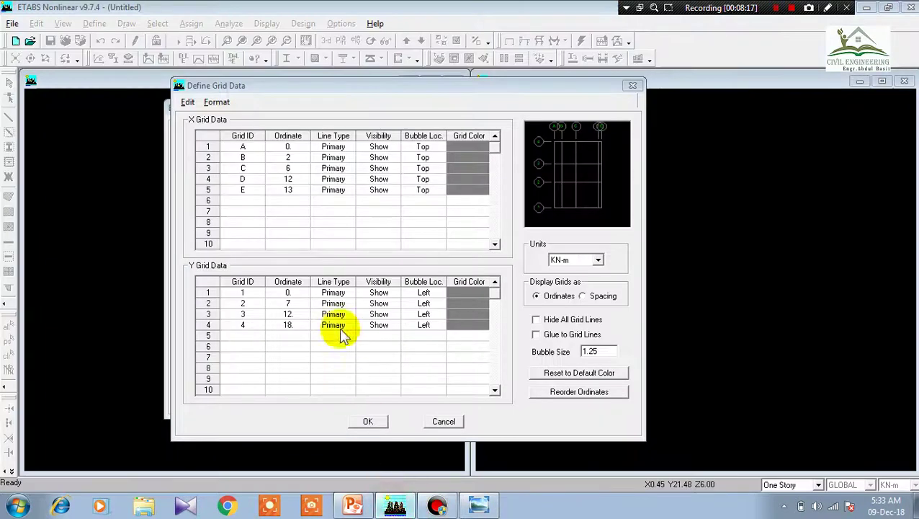
type("11")
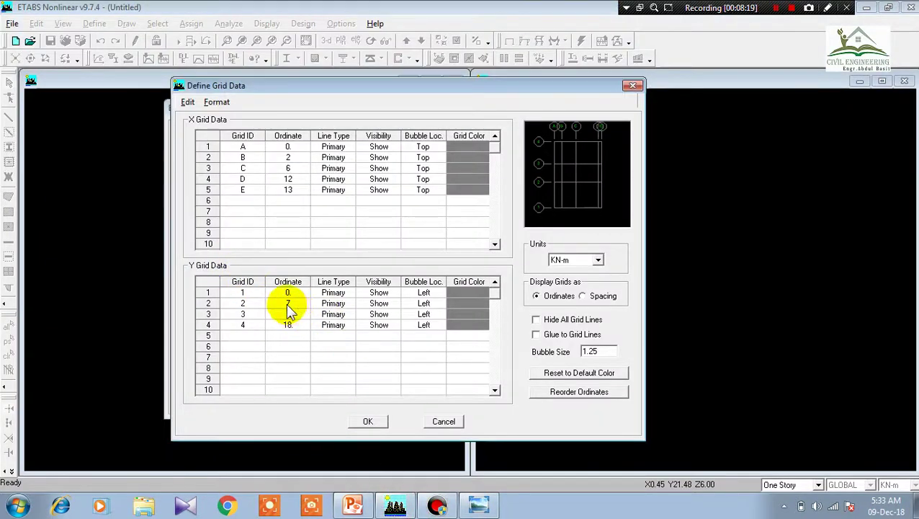
left_click(290, 326)
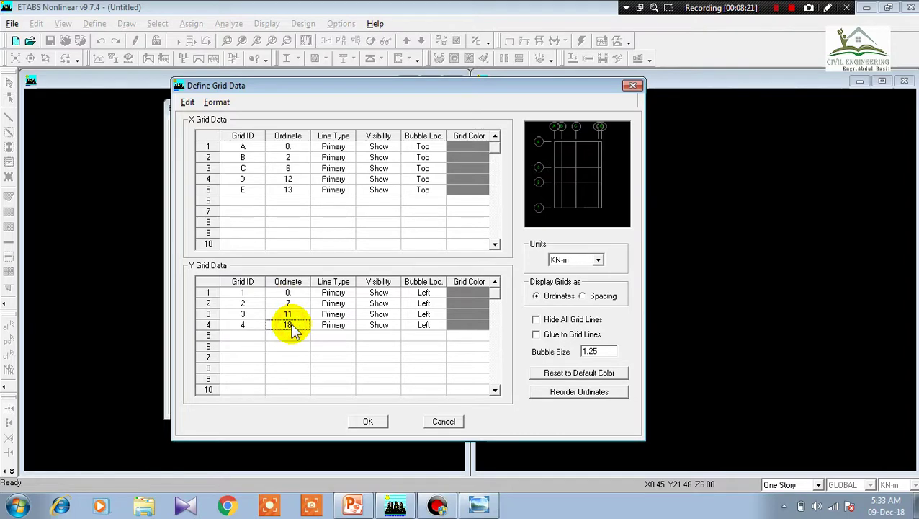
type("13")
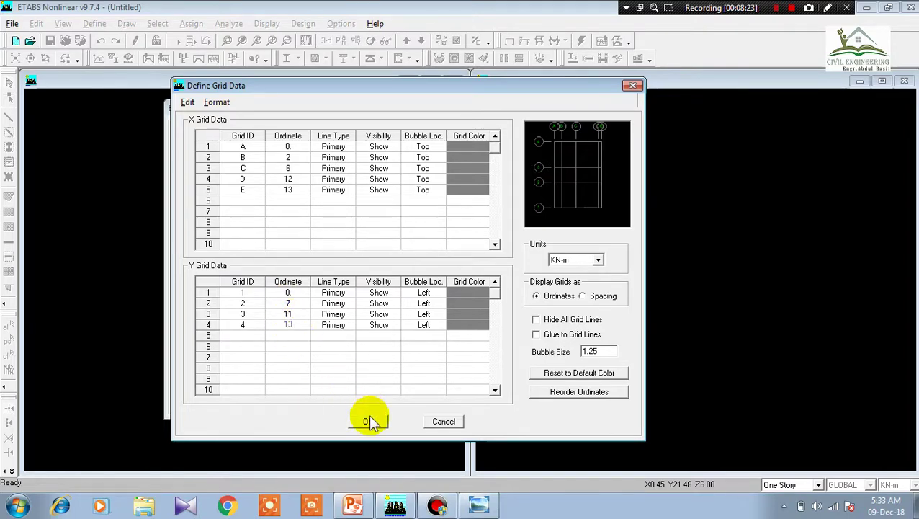
left_click(319, 358)
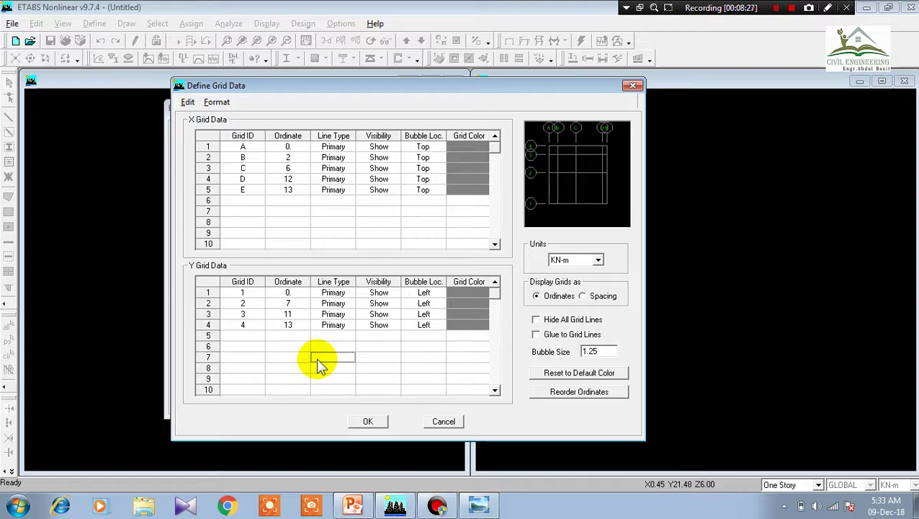
- Compare the grid data shown as spacing and as ordinates, and look through the available units
left_click(582, 296)
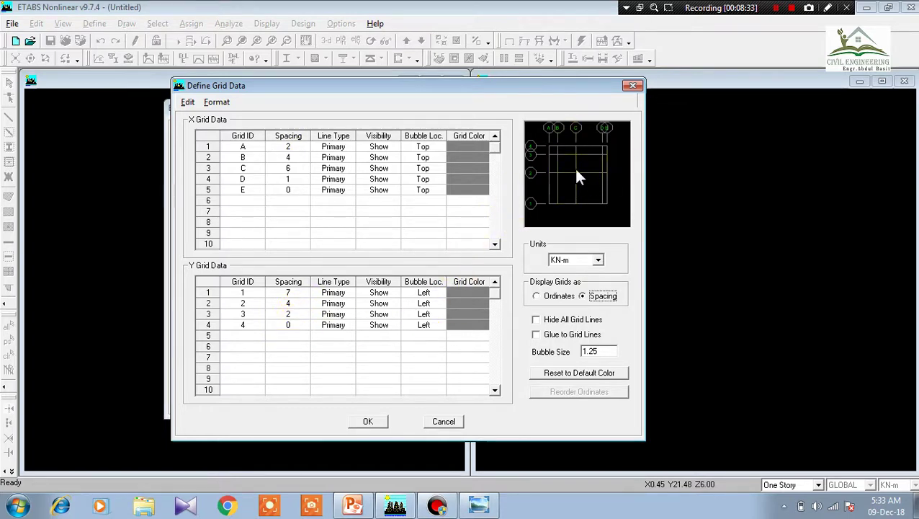
left_click(536, 296)
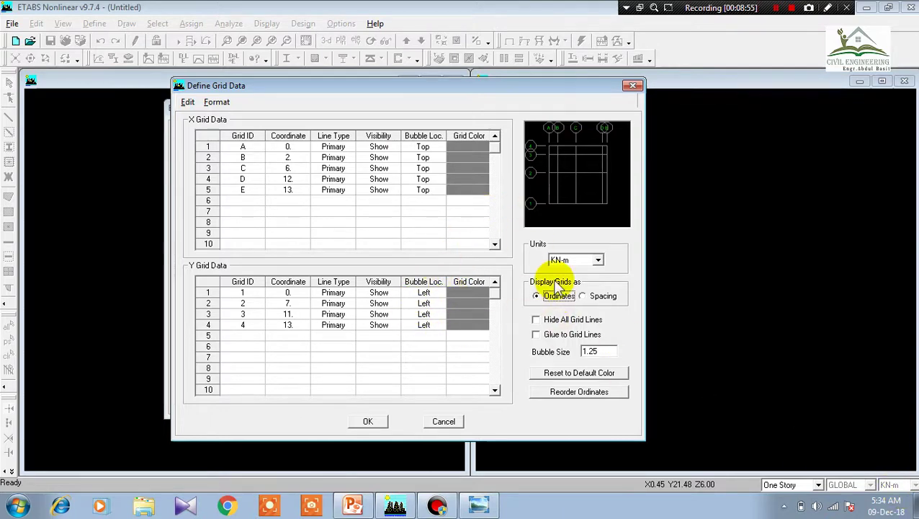
left_click(598, 261)
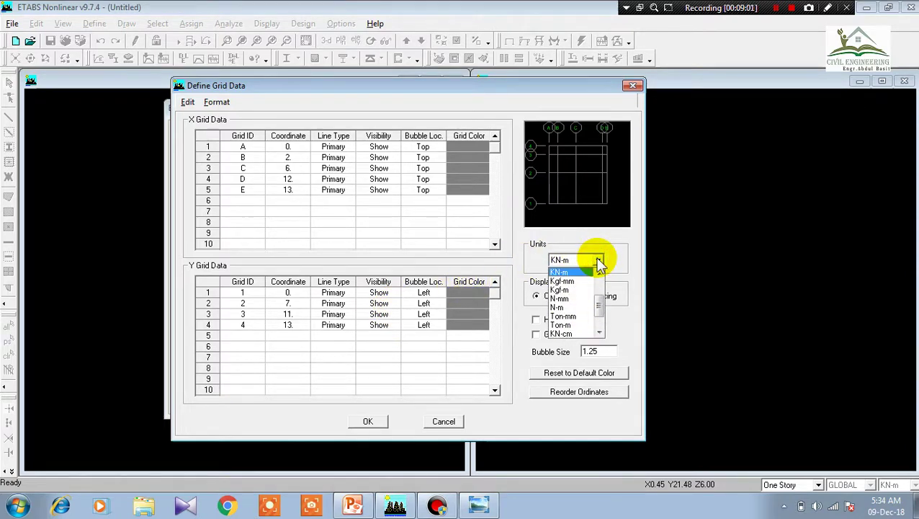
left_click(598, 261)
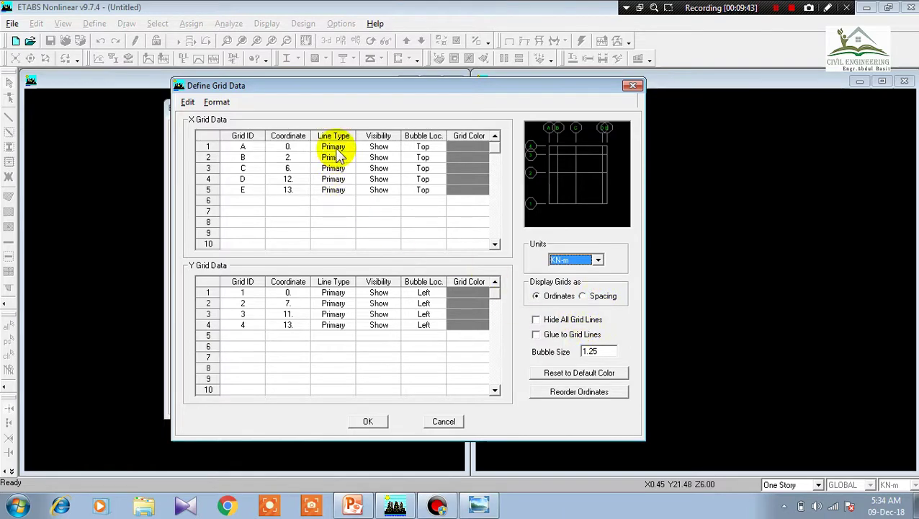
- Change the grid color of the outer X grid lines to green for A and spring green for E
left_click(466, 147)
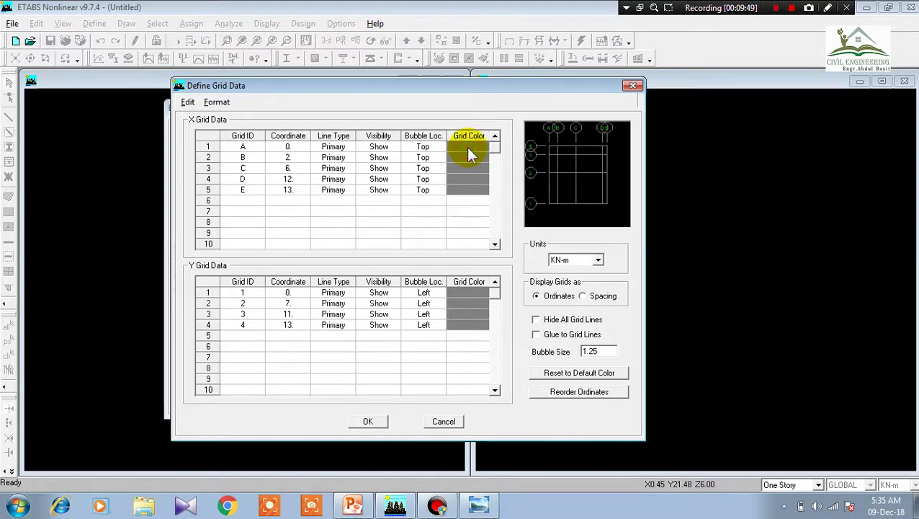
left_click(467, 150)
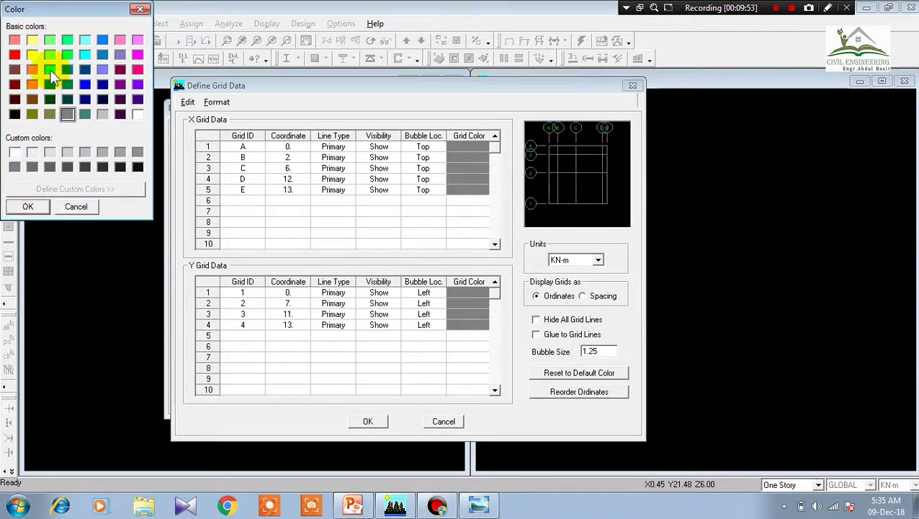
left_click(48, 69)
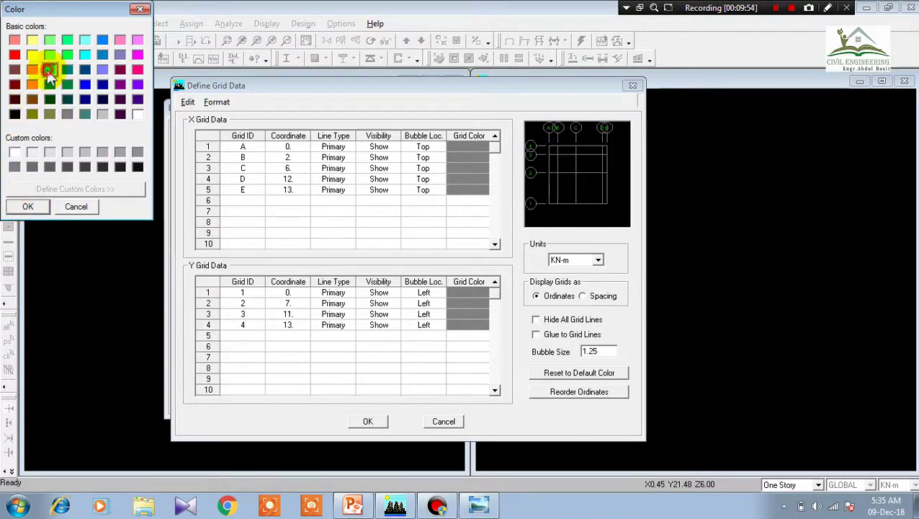
left_click(35, 208)
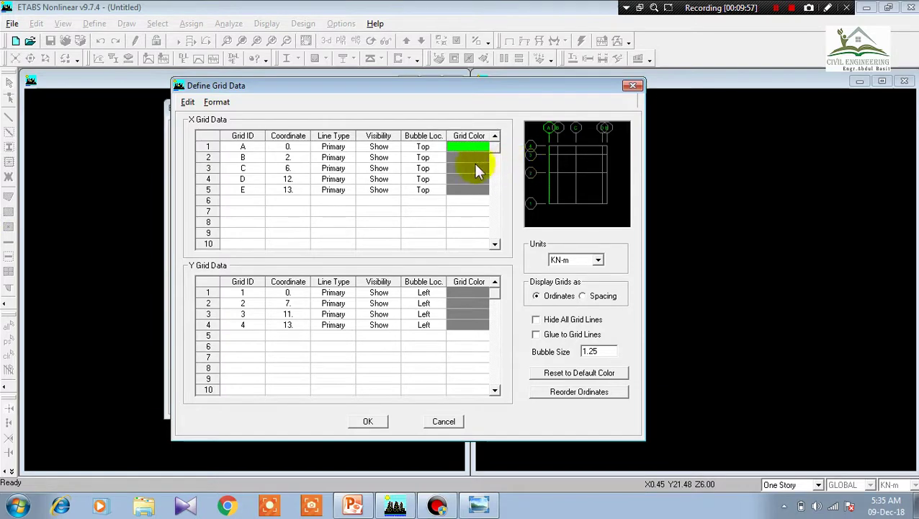
left_click(461, 192)
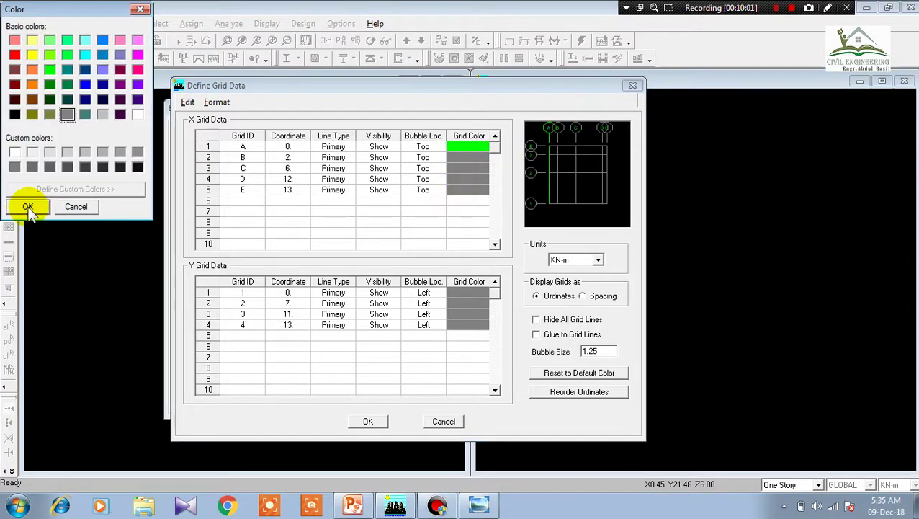
left_click(64, 52)
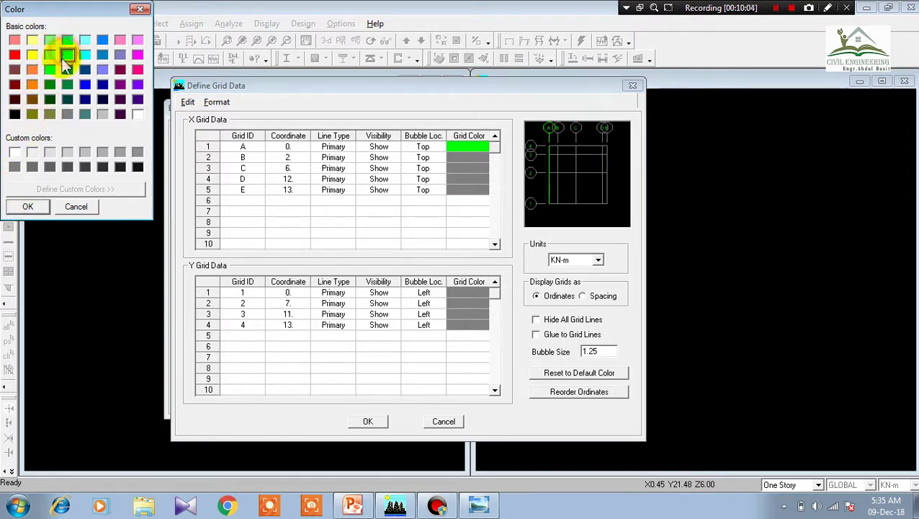
left_click(23, 210)
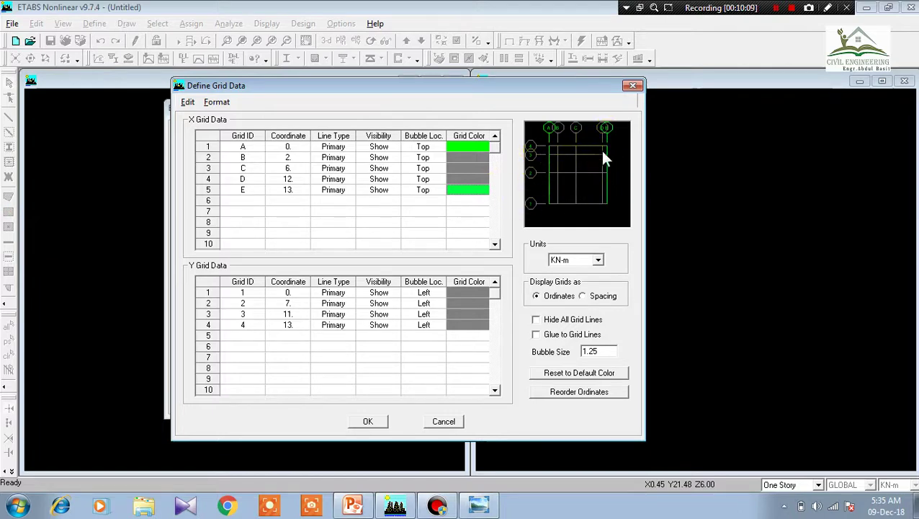
- Change the grid color of the outer Y grid lines to spring green for 1 and green for 4
left_click(472, 301)
left_click(473, 301)
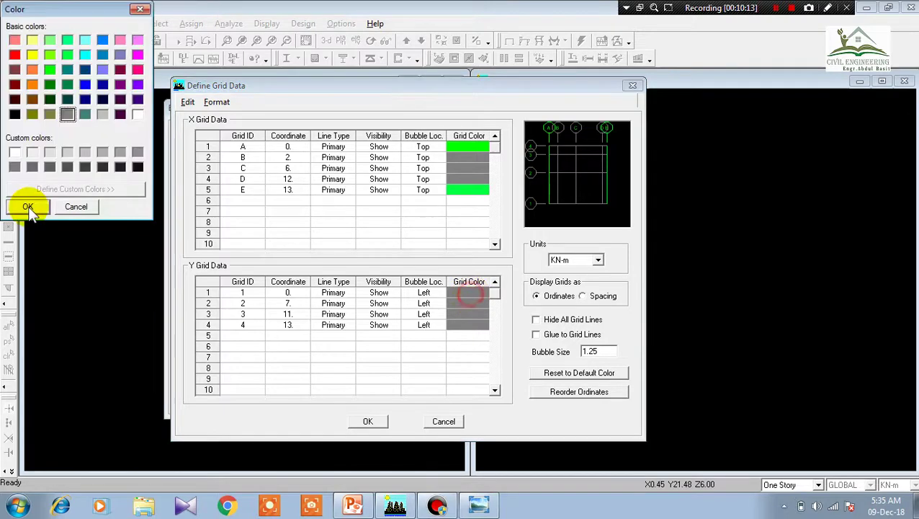
left_click(69, 53)
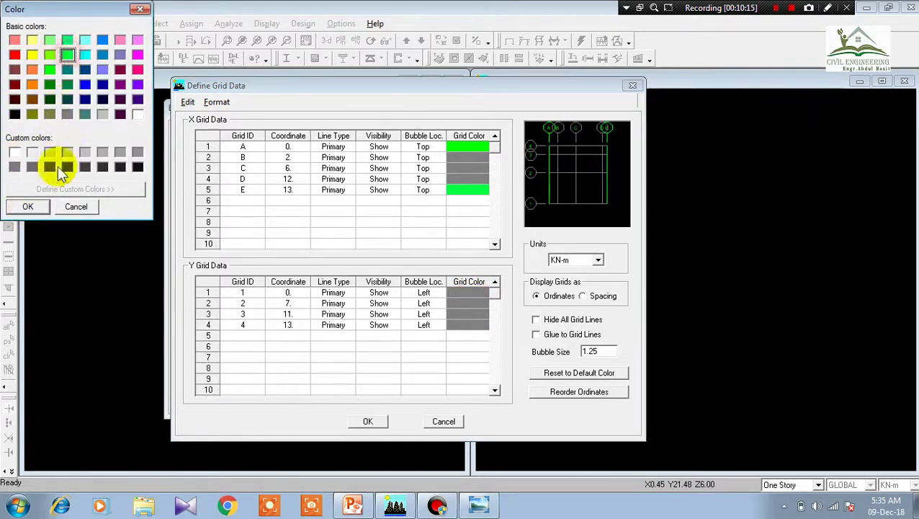
left_click(41, 203)
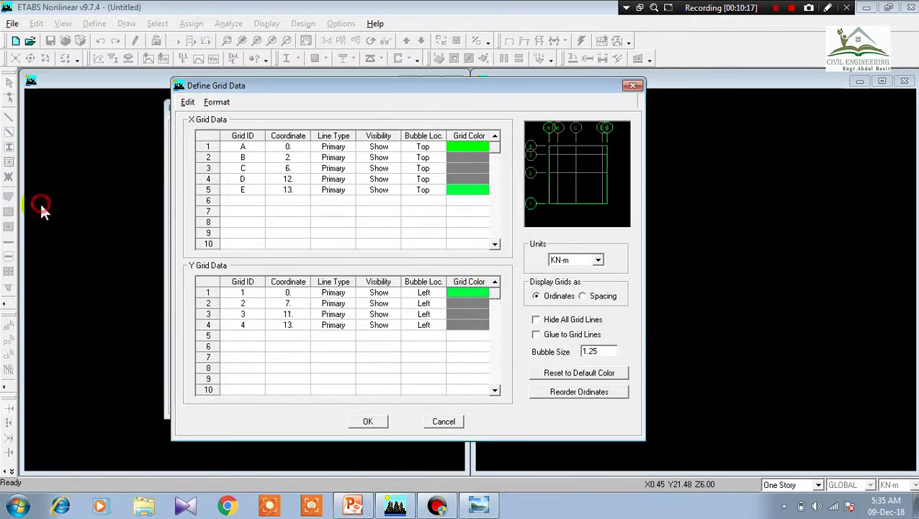
left_click(482, 324)
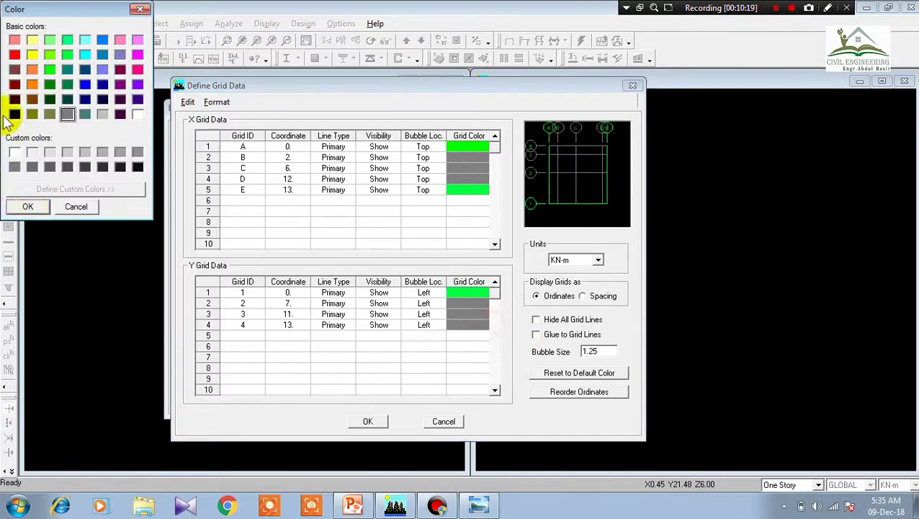
left_click(49, 70)
left_click(26, 206)
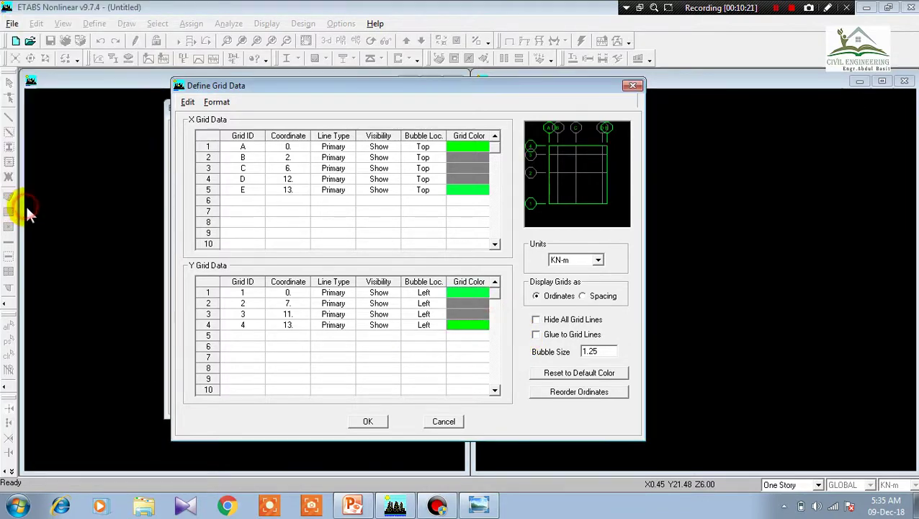
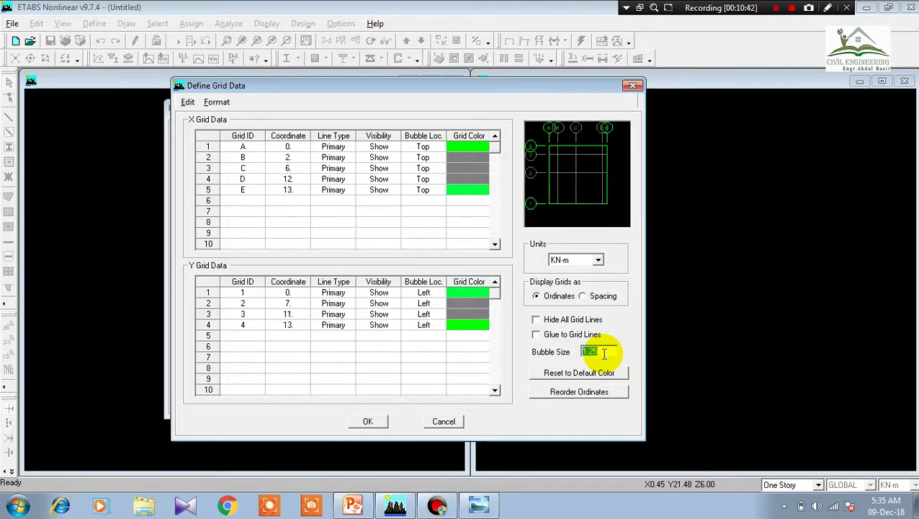
- Switch the bubble locations of X grid lines A, B and C to Bottom and back to Top
left_click(423, 147)
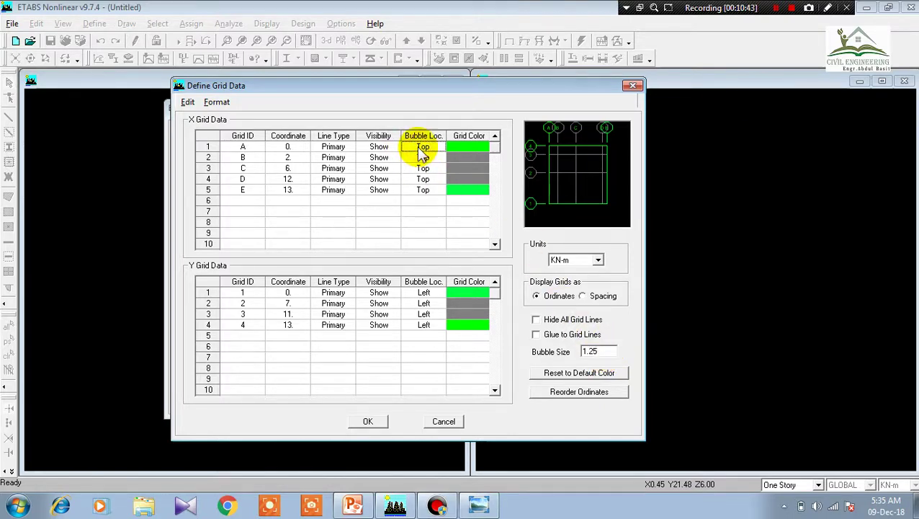
left_click(420, 148)
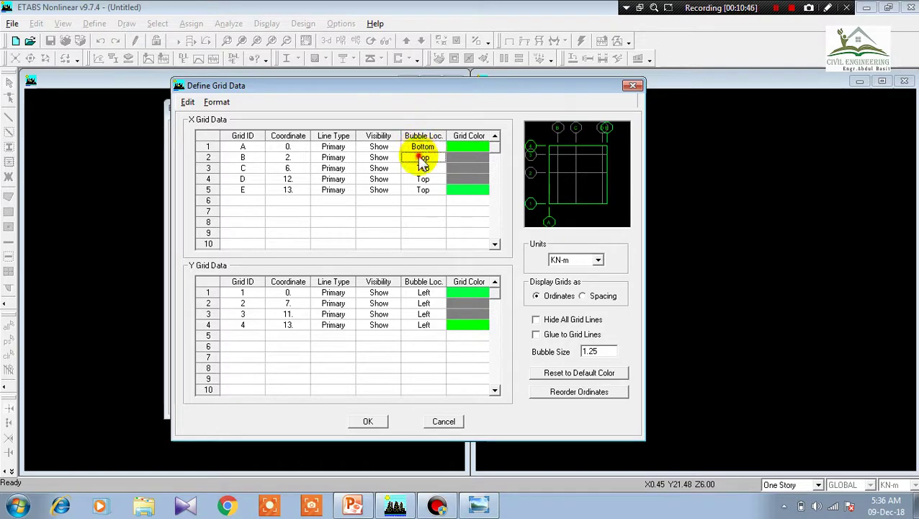
left_click(423, 158)
left_click(421, 168)
left_click(420, 169)
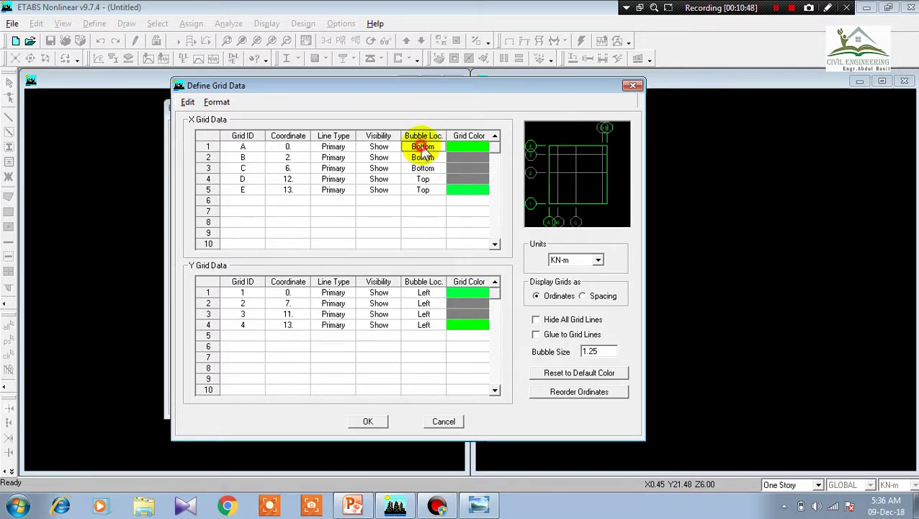
left_click(422, 147)
left_click(423, 158)
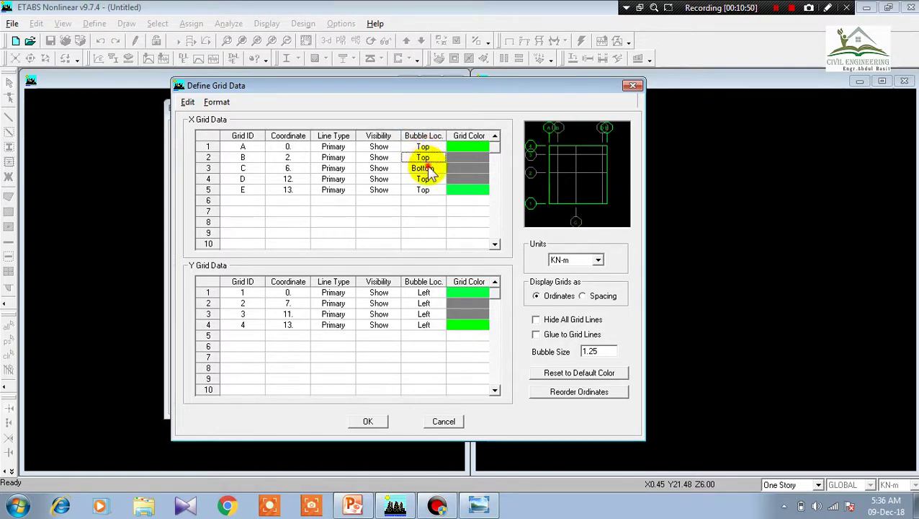
left_click(425, 168)
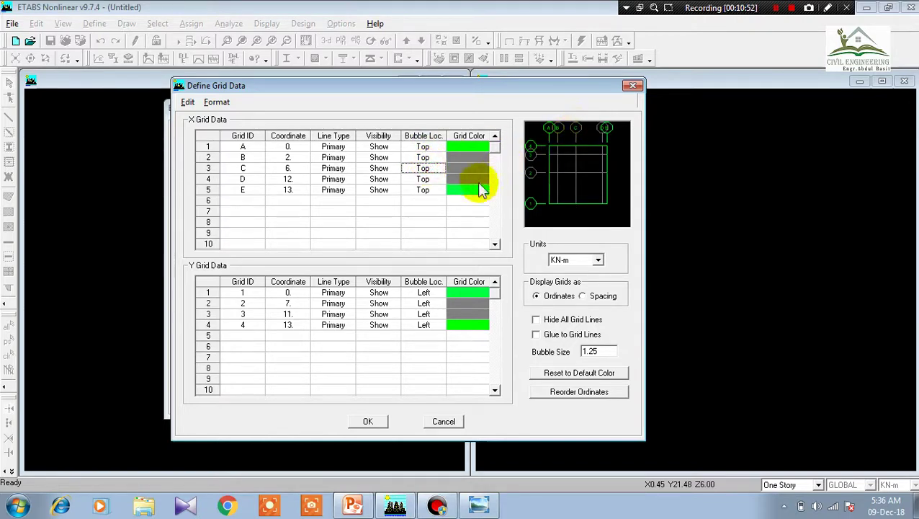
- Hide X grid lines A and C and show them again while comparing the grid preview
left_click(379, 147)
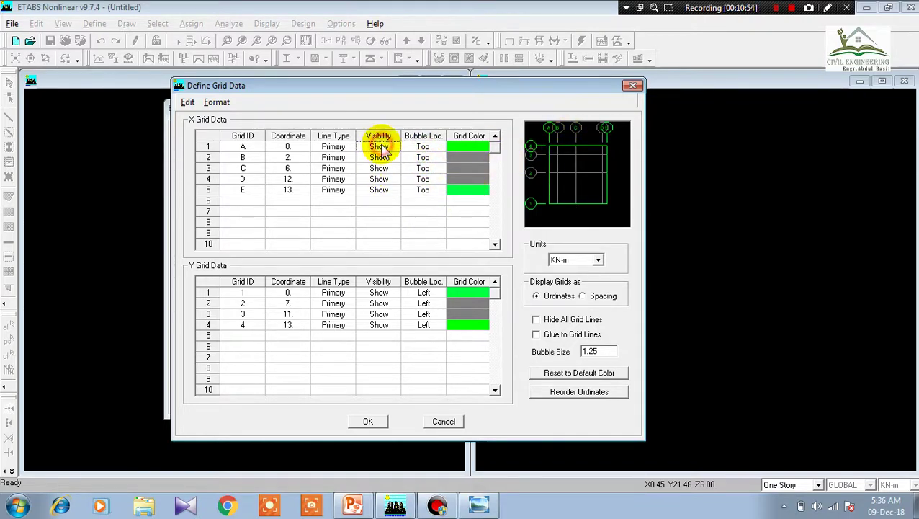
left_click(377, 147)
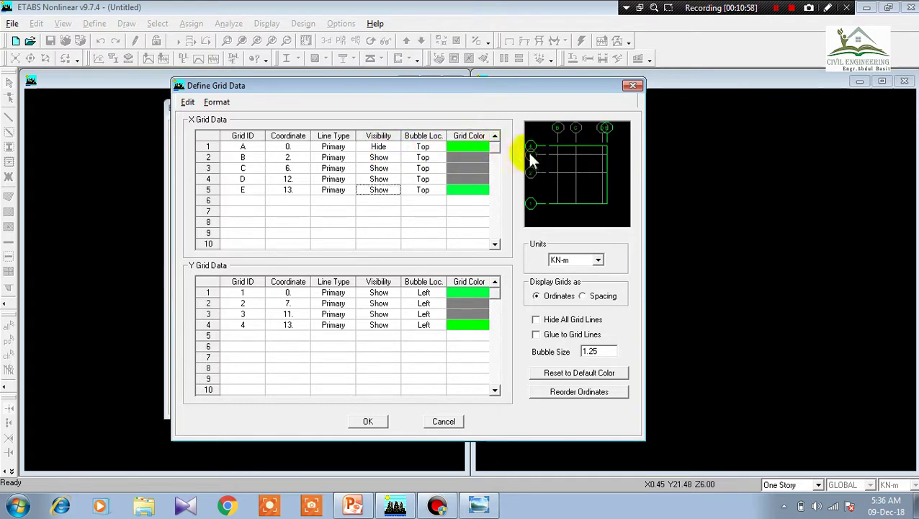
left_click(378, 167)
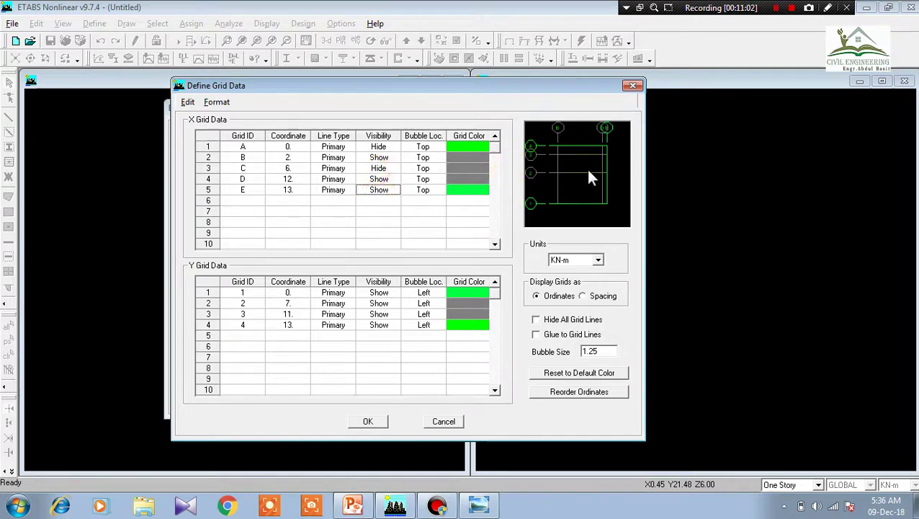
left_click(378, 168)
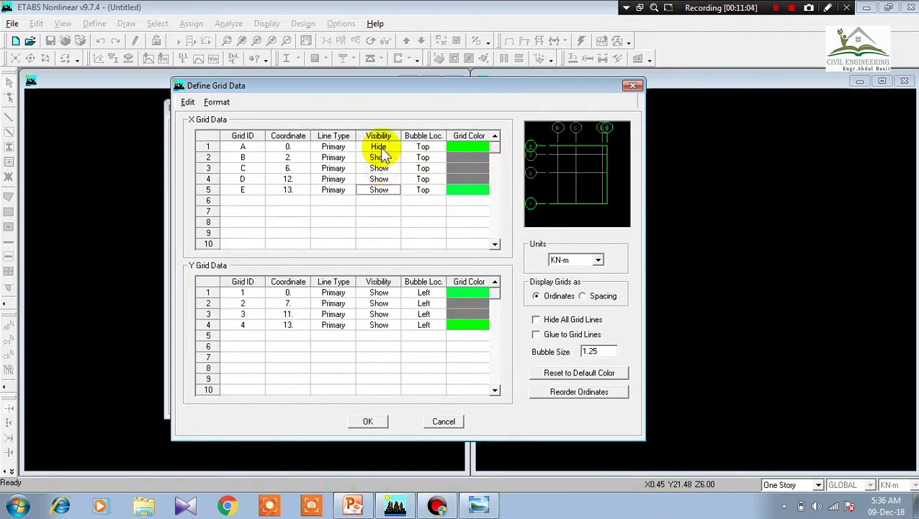
left_click(378, 146)
- Switch the line type of X grid lines A and B to Secondary and back to Primary
left_click(333, 147)
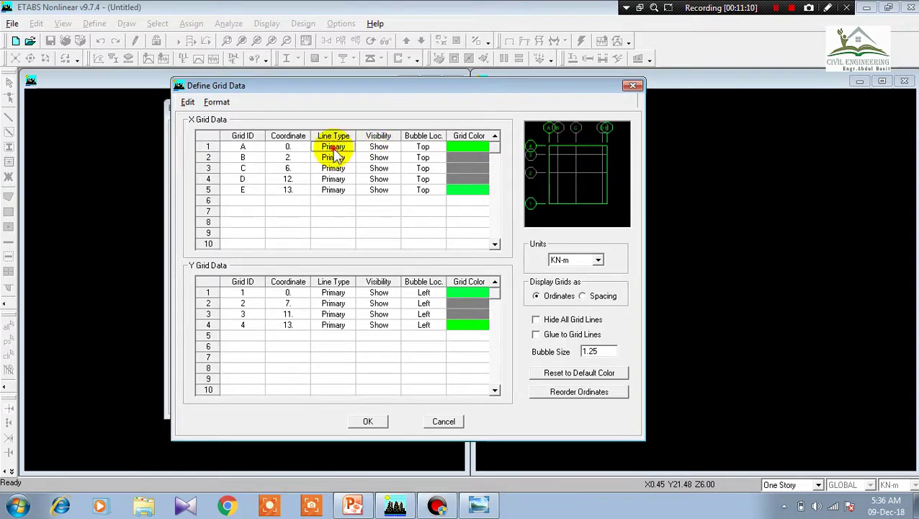
left_click(334, 151)
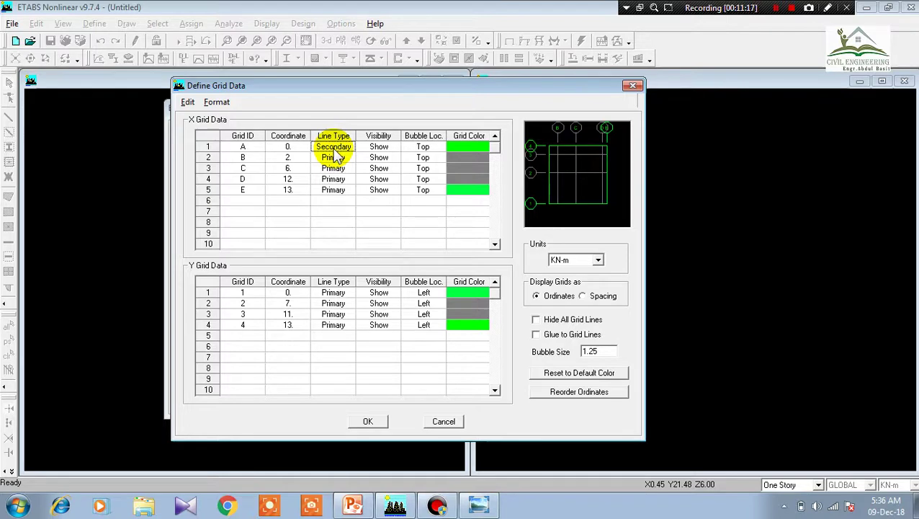
left_click(335, 155)
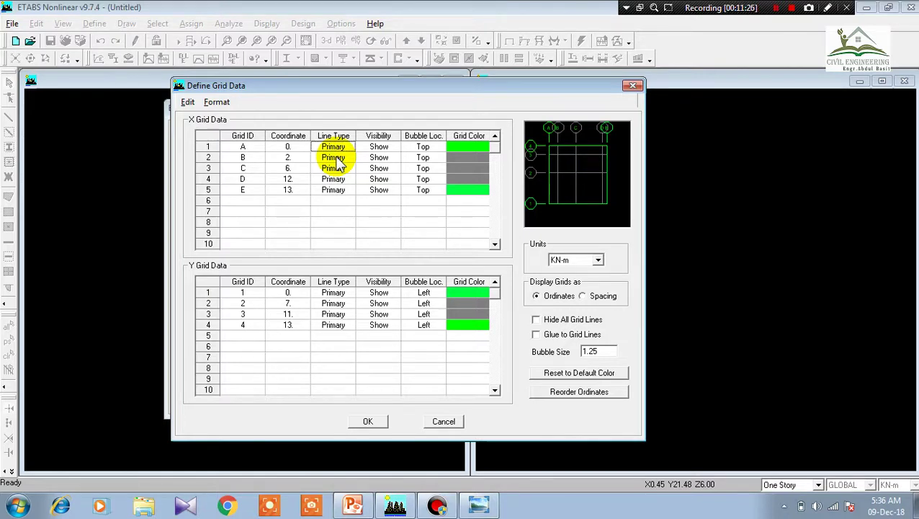
left_click(340, 164)
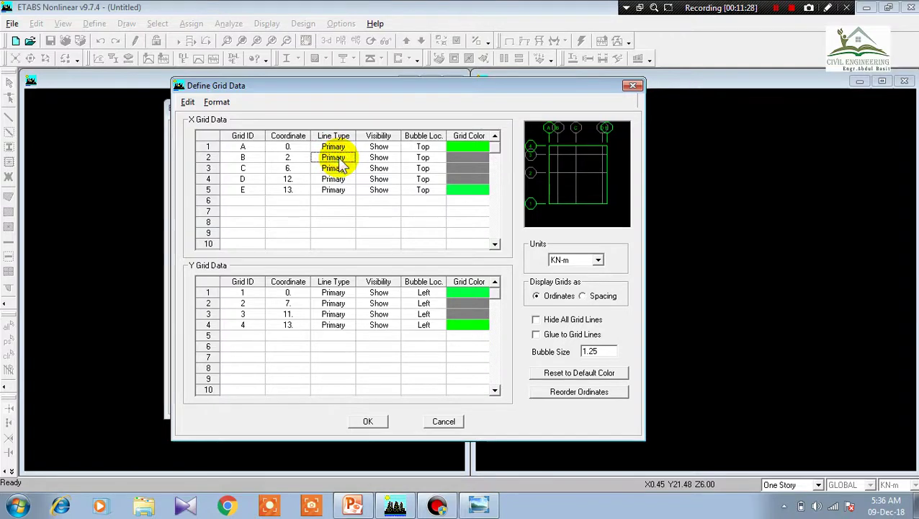
left_click(343, 165)
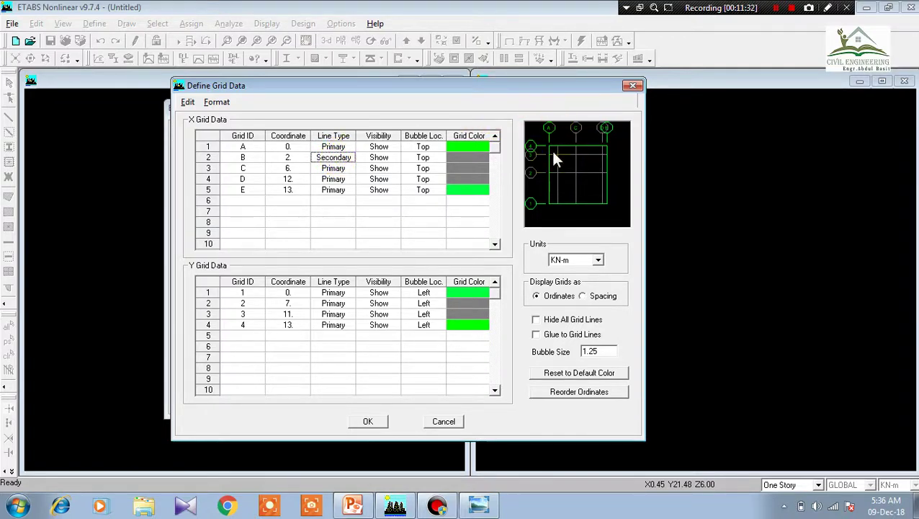
left_click(326, 159)
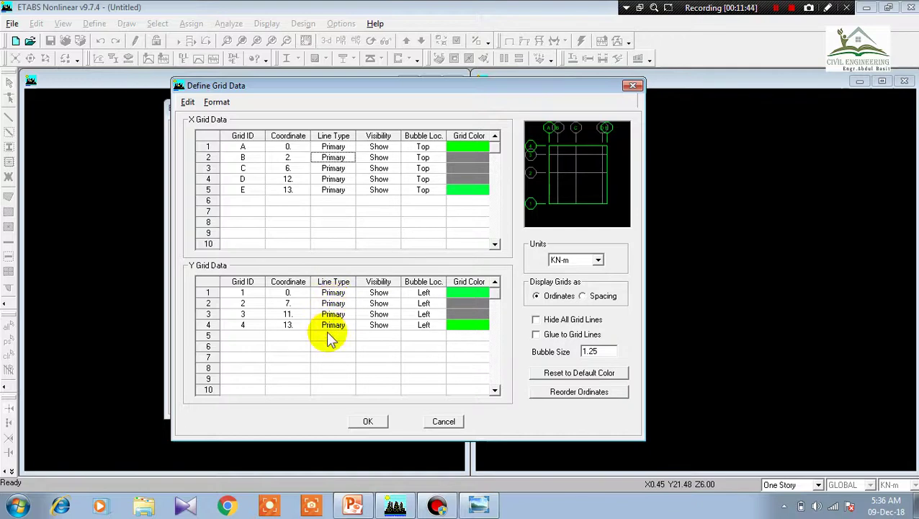
- Accept the custom grid data and reposition the building plan grid and story definition dialog
left_click(365, 422)
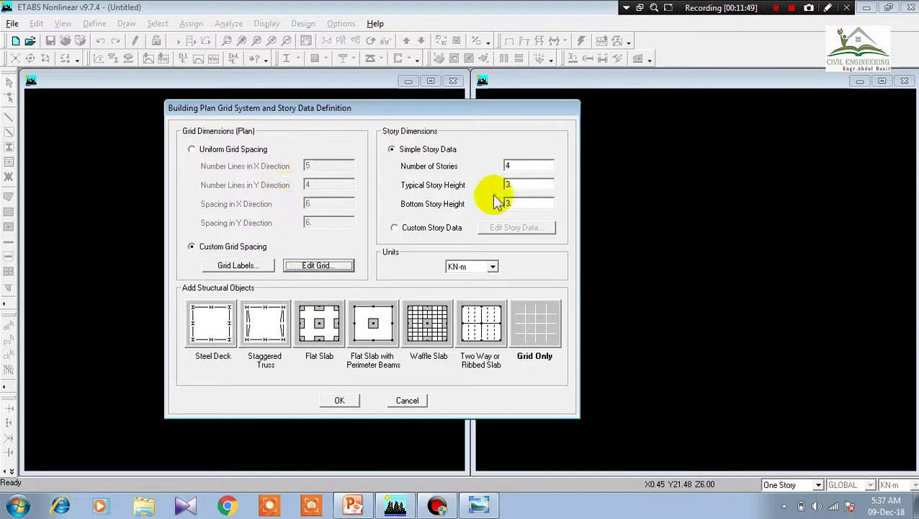
left_click(495, 113)
left_click_drag(496, 113, 448, 109)
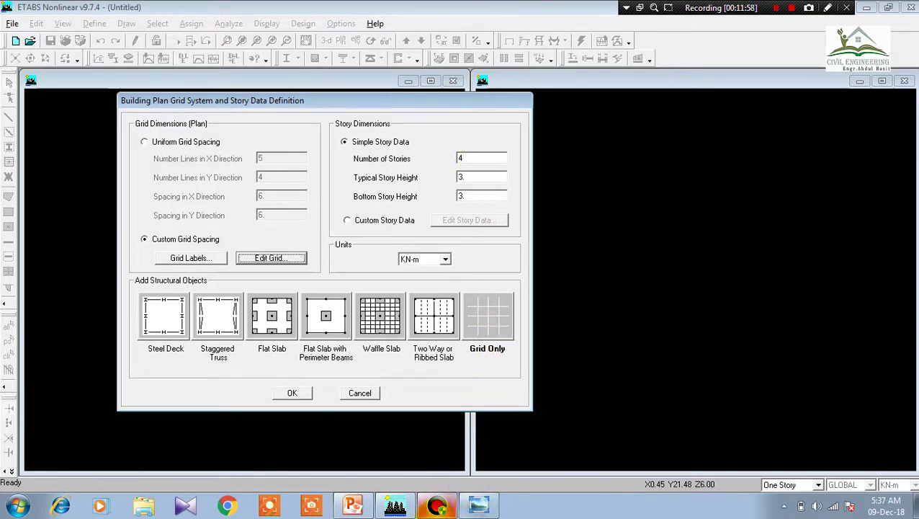
- Review the floor plan image and the column and beam layout image, and set the number of stories to 2
left_click(478, 504)
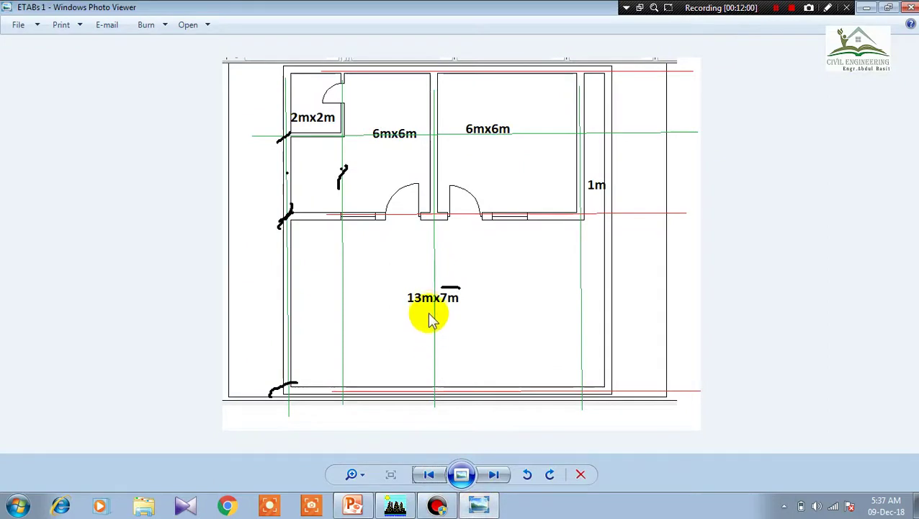
left_click(494, 474)
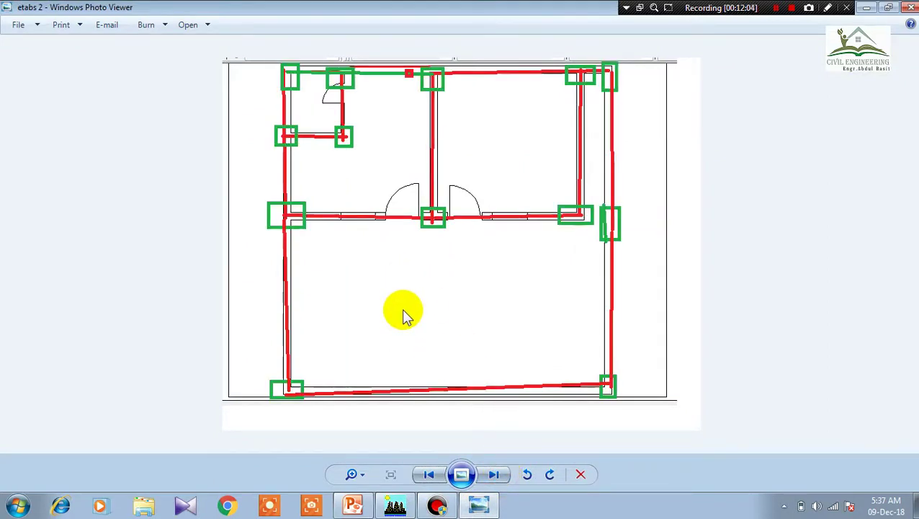
left_click(397, 504)
double_click(469, 157)
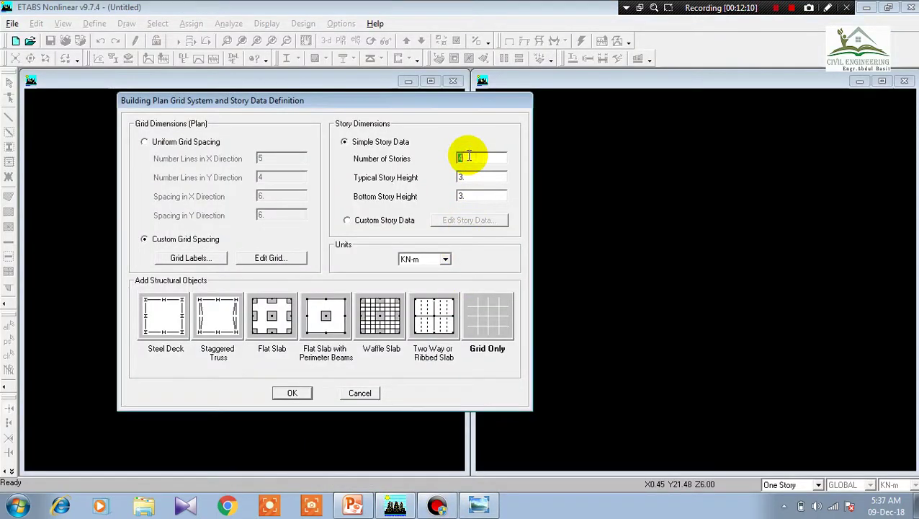
type("2")
double_click(467, 175)
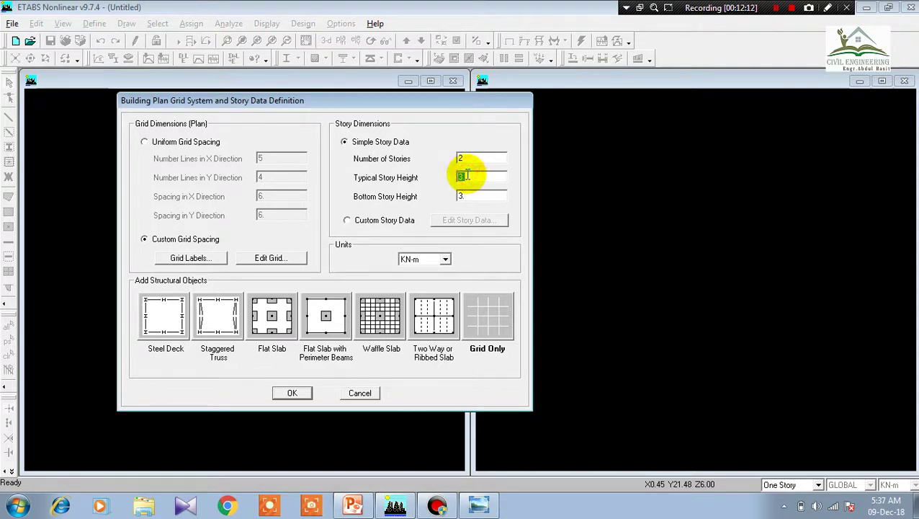
- Define custom story data with a STORY1 height of 3.5 m and create the grid-only model
left_click(349, 221)
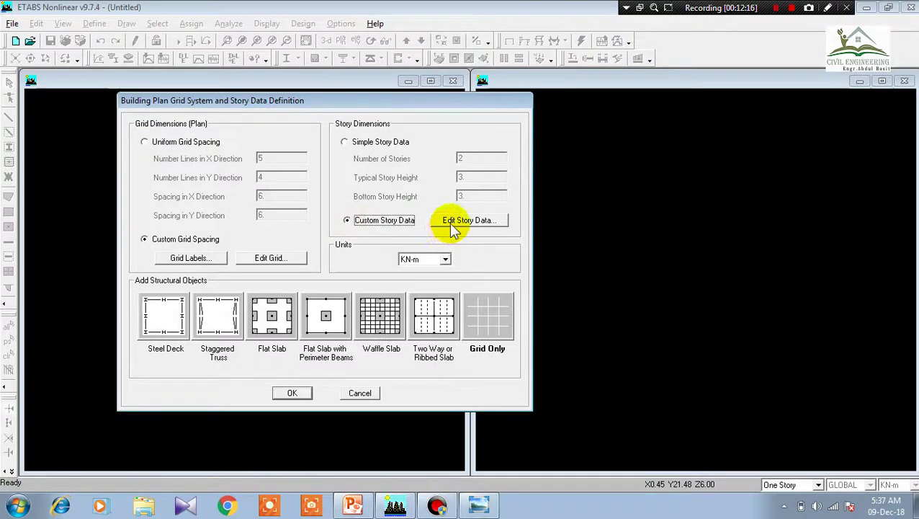
left_click(451, 224)
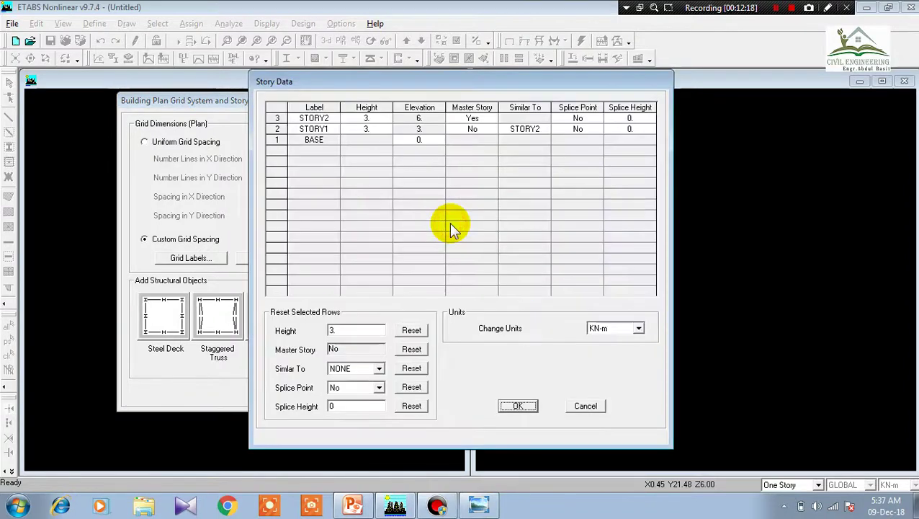
left_click(367, 117)
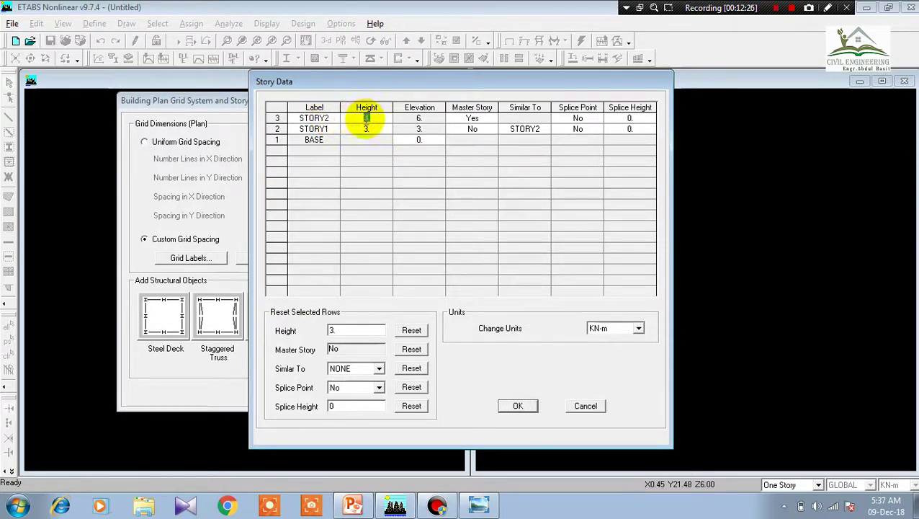
left_click(367, 129)
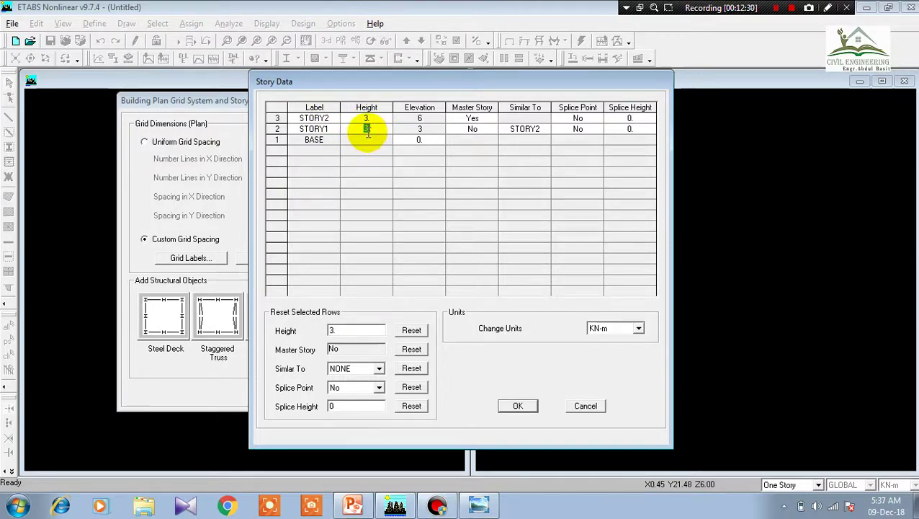
left_click(368, 130)
type(".5")
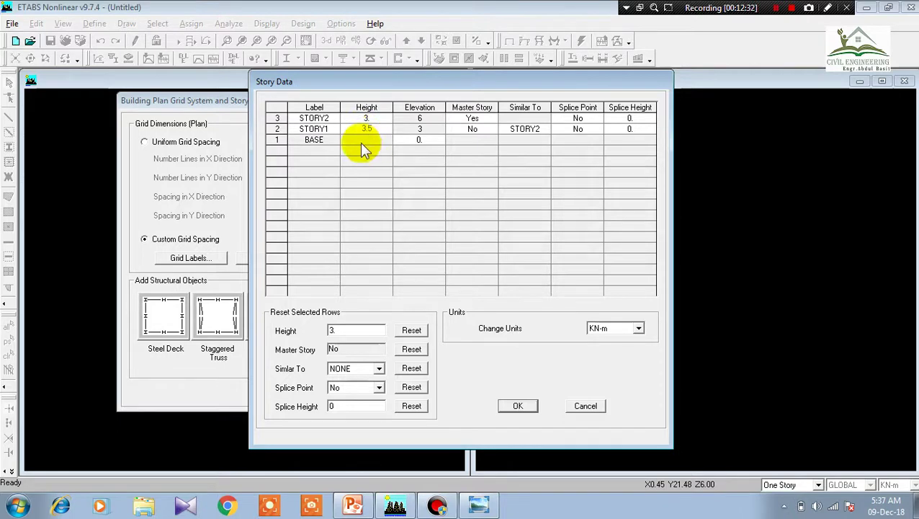
left_click(360, 139)
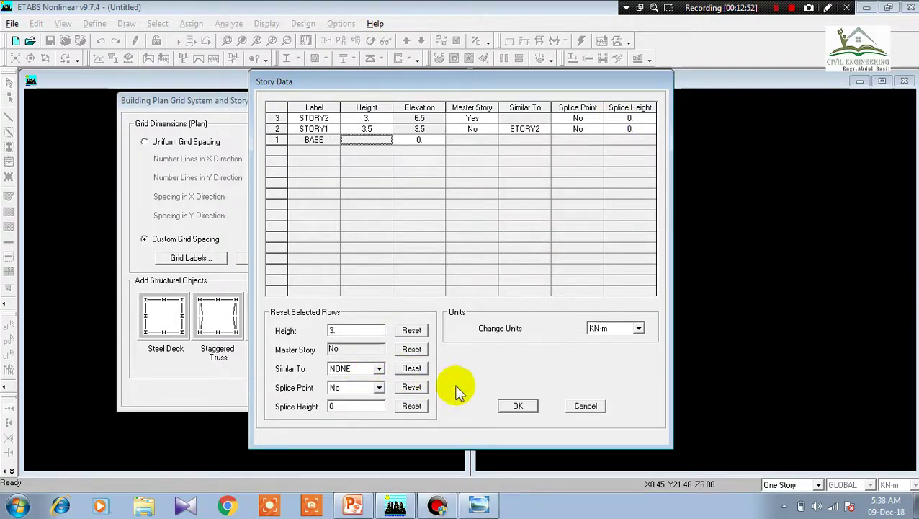
left_click(512, 407)
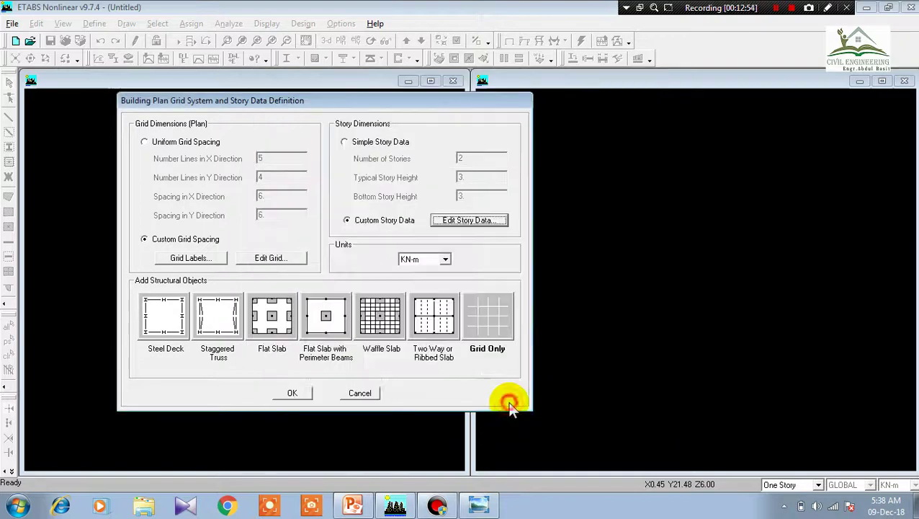
left_click(287, 394)
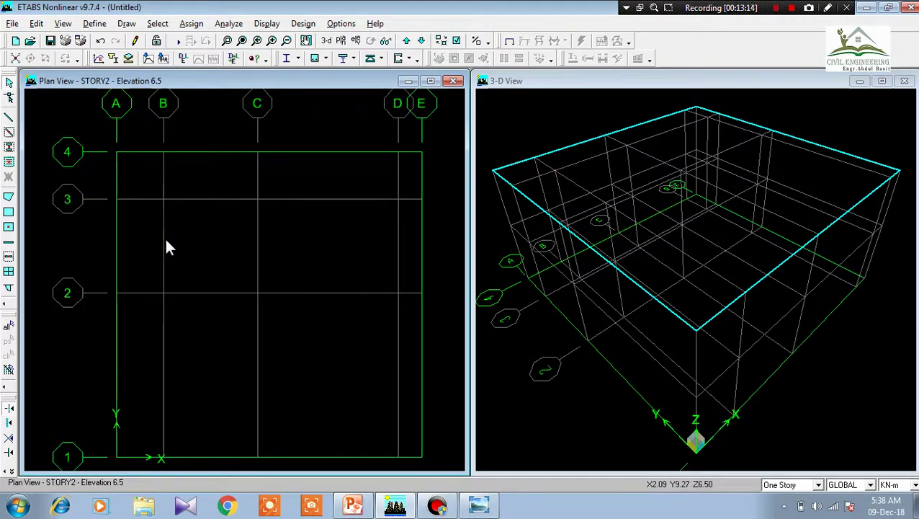
- Review the X and Y grid line data from the plan view and through the GLOBAL coordinate system definition
double_click(163, 200)
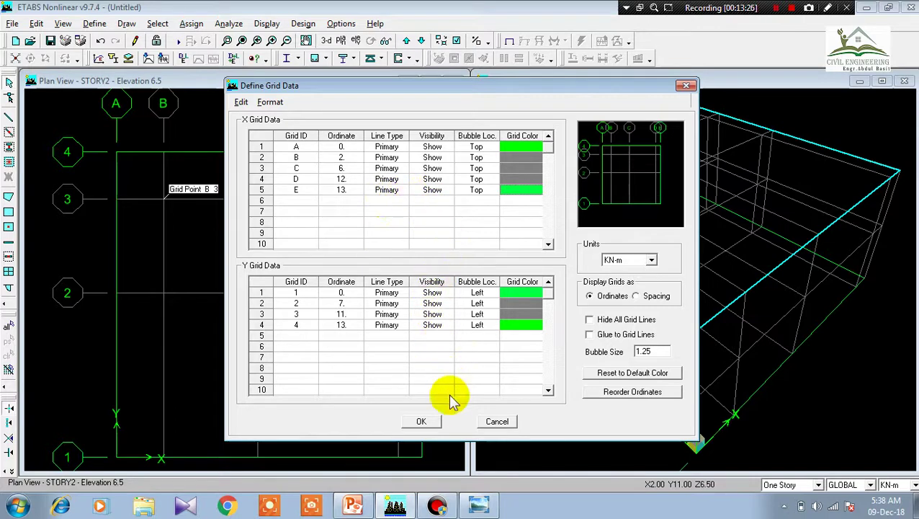
left_click(497, 422)
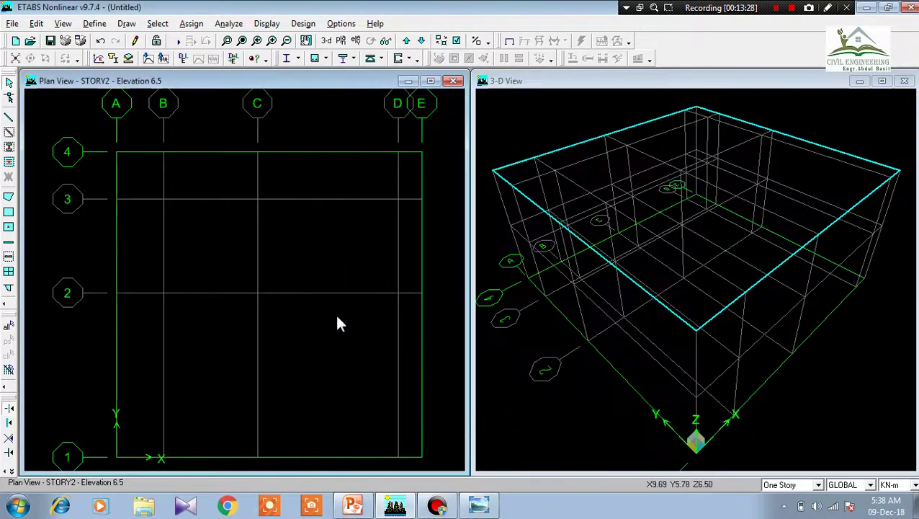
right_click(240, 269)
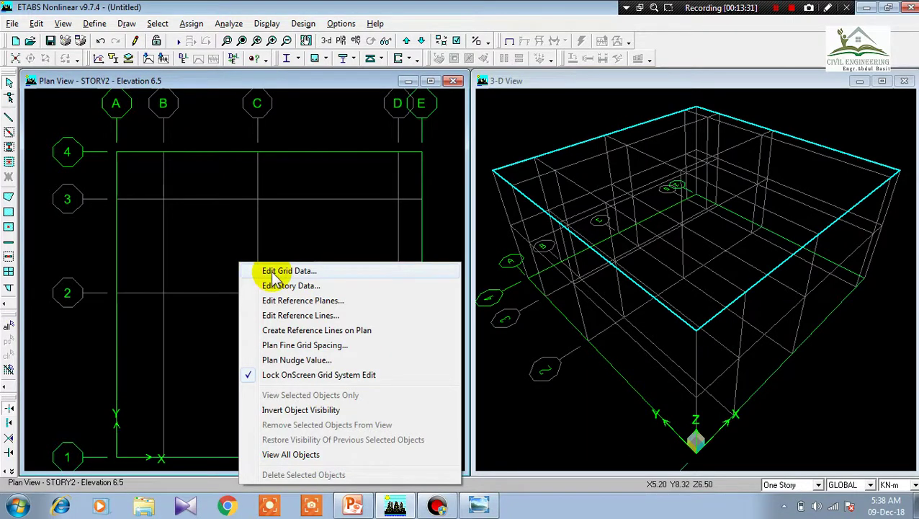
left_click(272, 272)
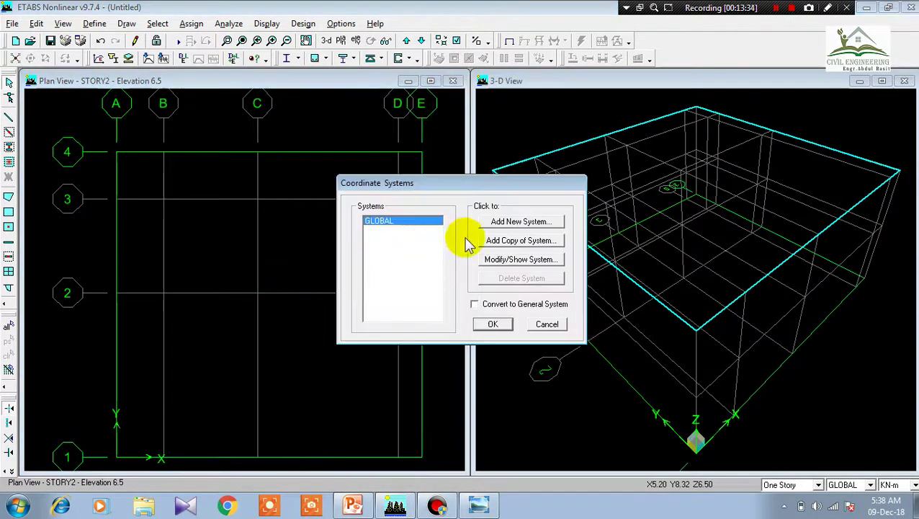
left_click(497, 261)
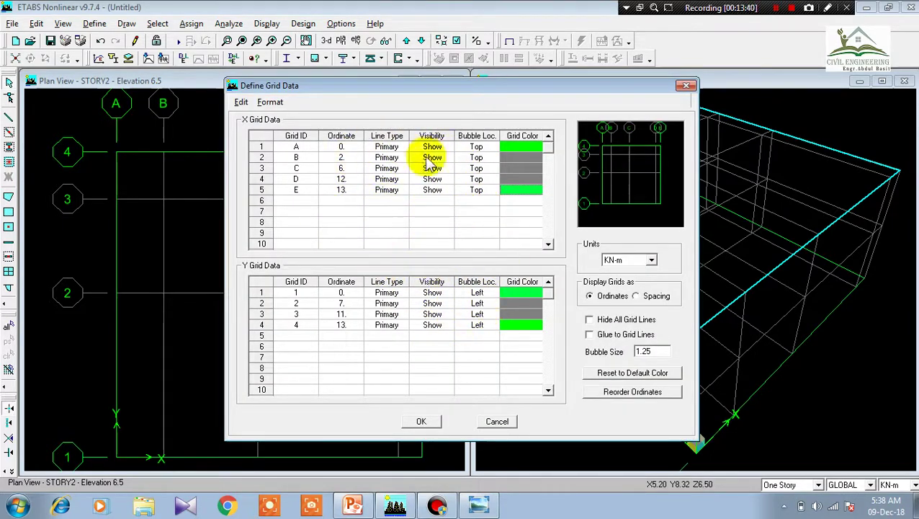
left_click(421, 422)
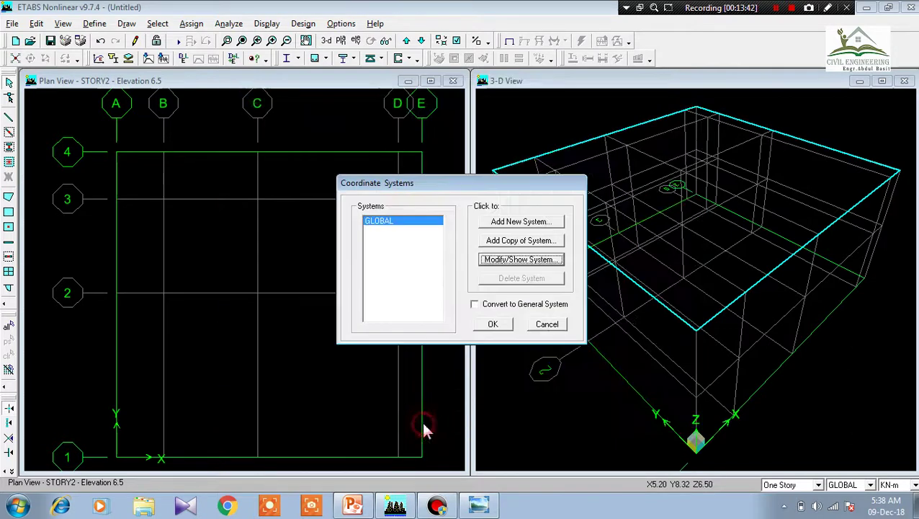
left_click(545, 324)
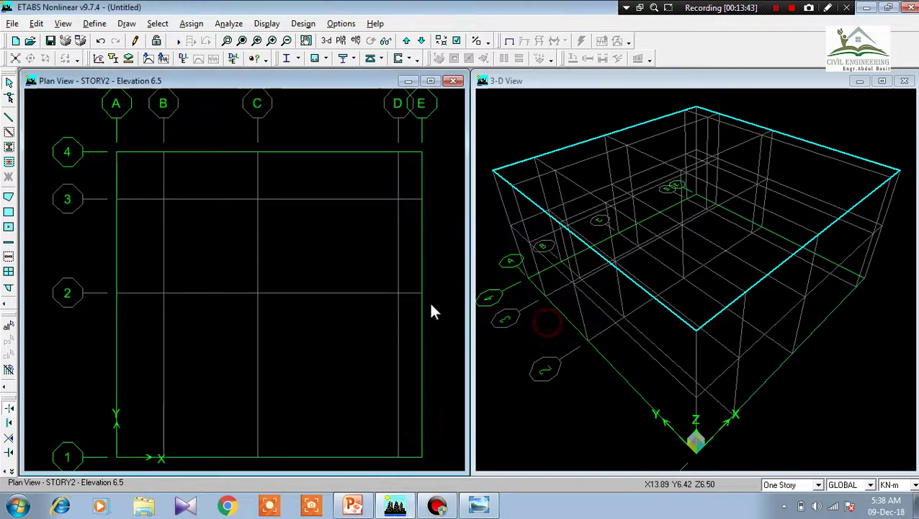
- Reopen the GLOBAL system's grid data to check the grid lines, and look over the story data editing commands
right_click(305, 268)
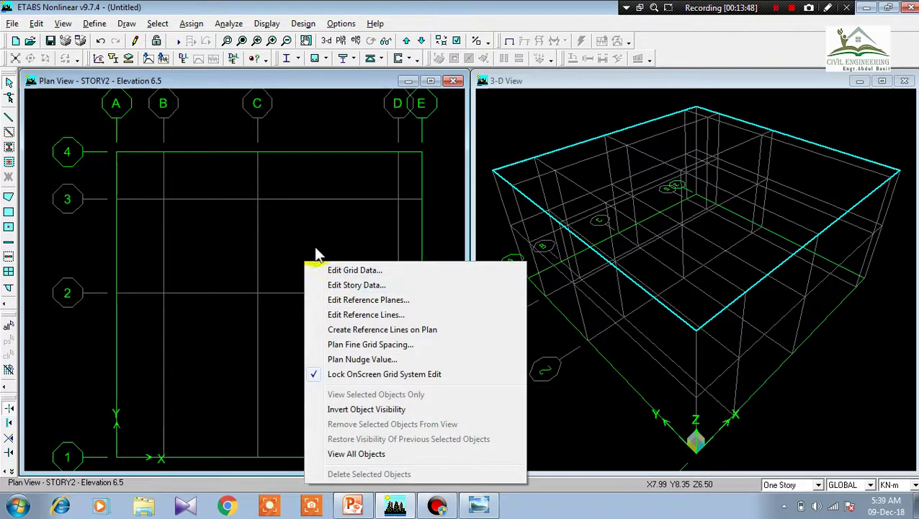
left_click(305, 224)
left_click(33, 23)
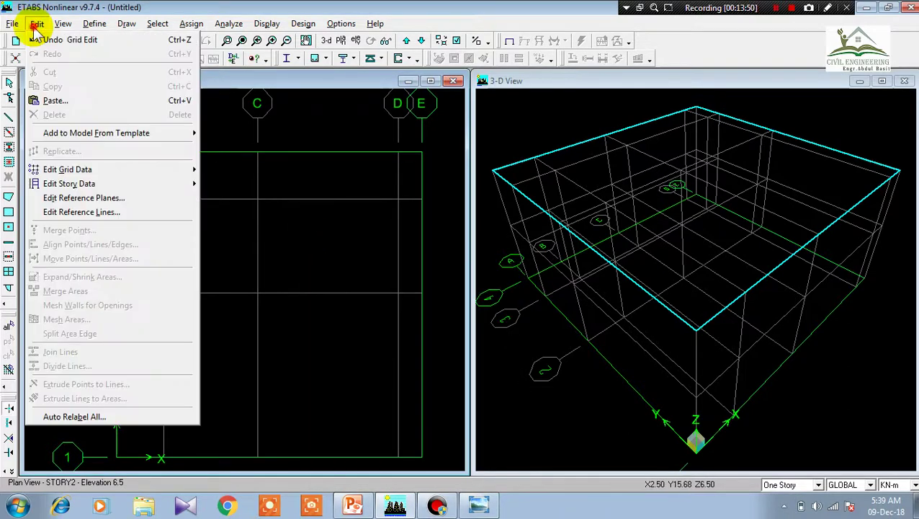
mouse_move(64, 168)
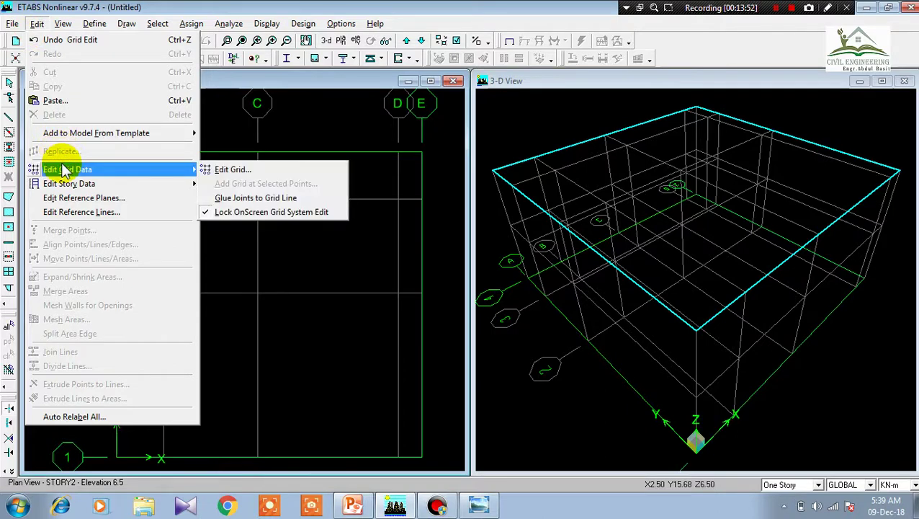
left_click(210, 170)
left_click(492, 259)
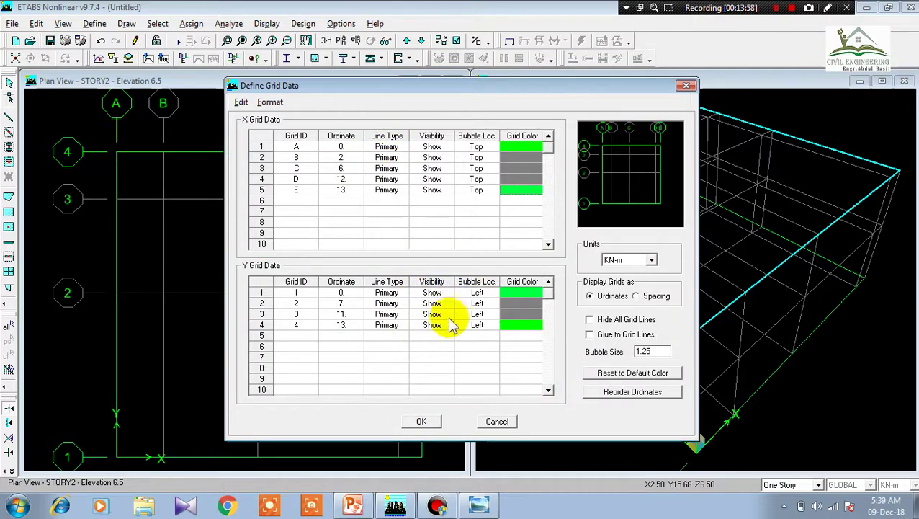
left_click(489, 426)
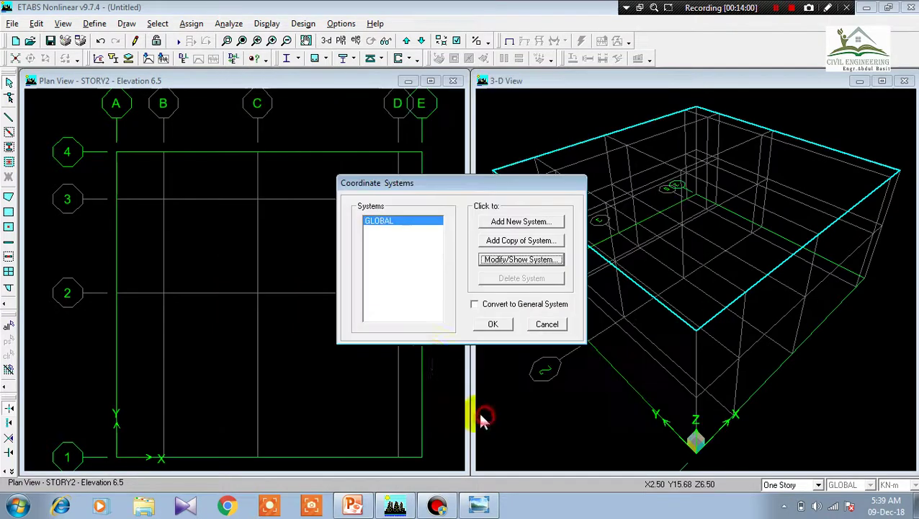
left_click(539, 327)
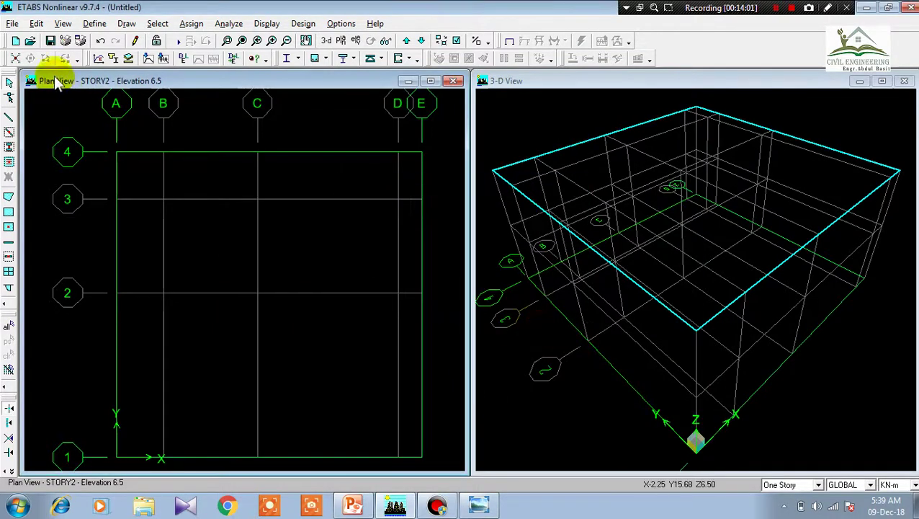
left_click(36, 23)
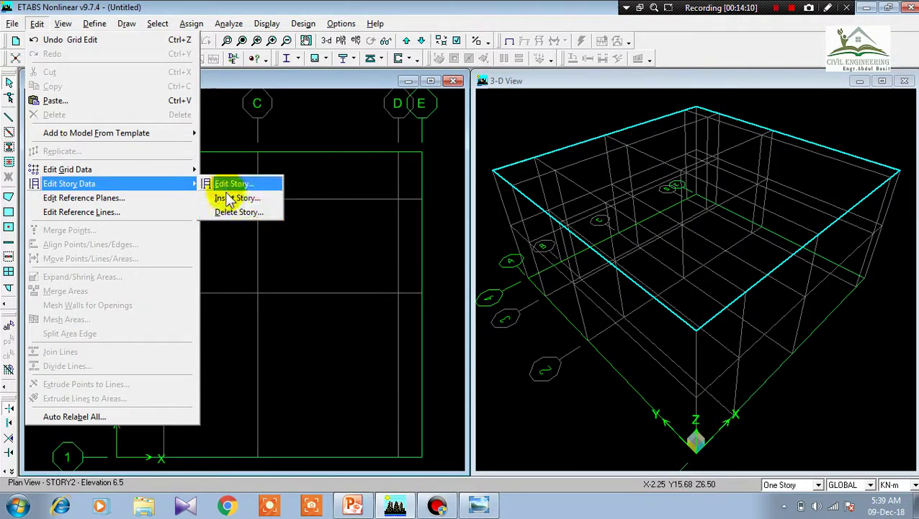
left_click(225, 261)
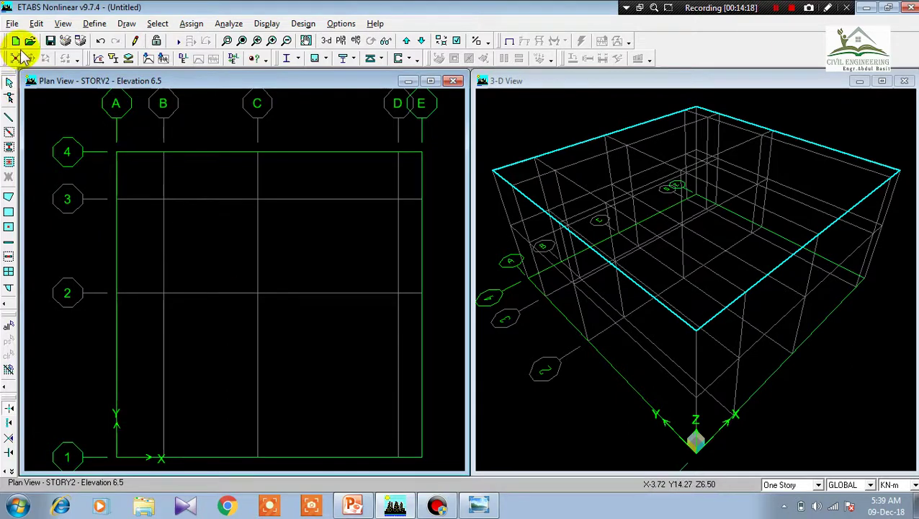
- Create A-LatBm frame beams along all grid lines and A-LatCol columns at all grid intersections in the STORY2 plan
left_click(11, 142)
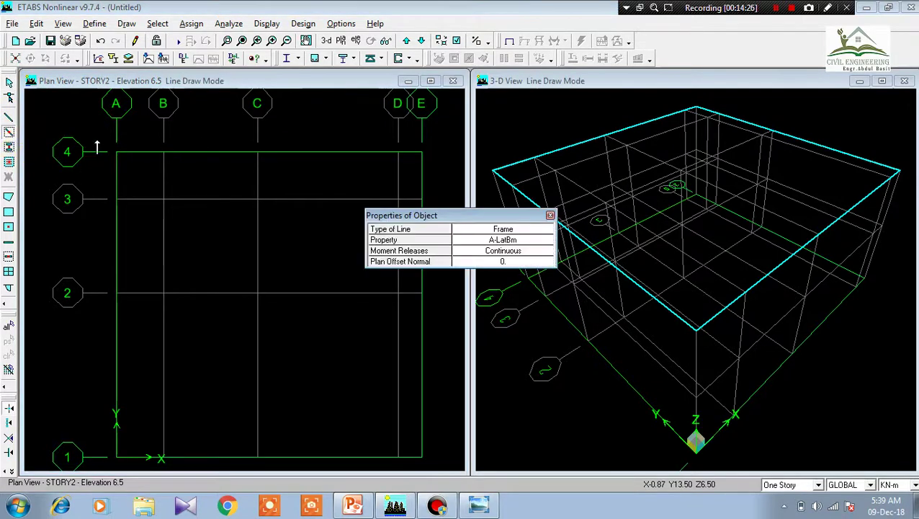
left_click_drag(481, 222, 541, 124)
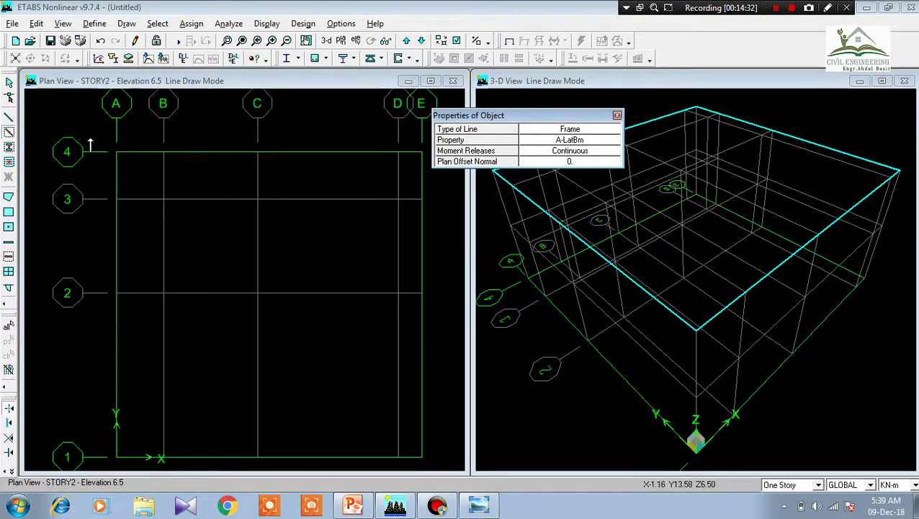
mouse_move(90, 135)
left_mouse_down()
mouse_move(152, 339)
mouse_move(211, 434)
mouse_move(324, 483)
mouse_move(421, 481)
mouse_move(430, 472)
left_mouse_up()
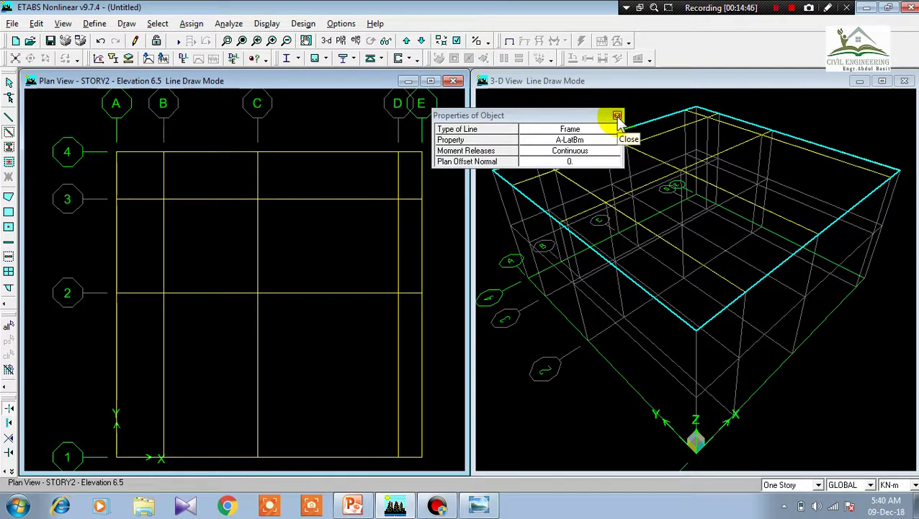
left_click(9, 148)
left_click_drag(98, 133, 430, 476)
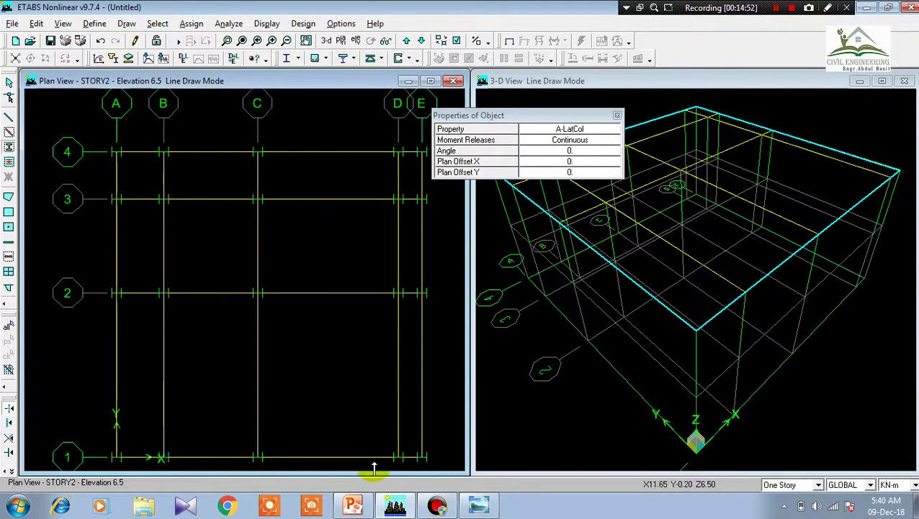
- Draw one rectangular DECK1 floor area over the STORY2 plan, extending slightly beyond the outer grid lines
left_click(8, 212)
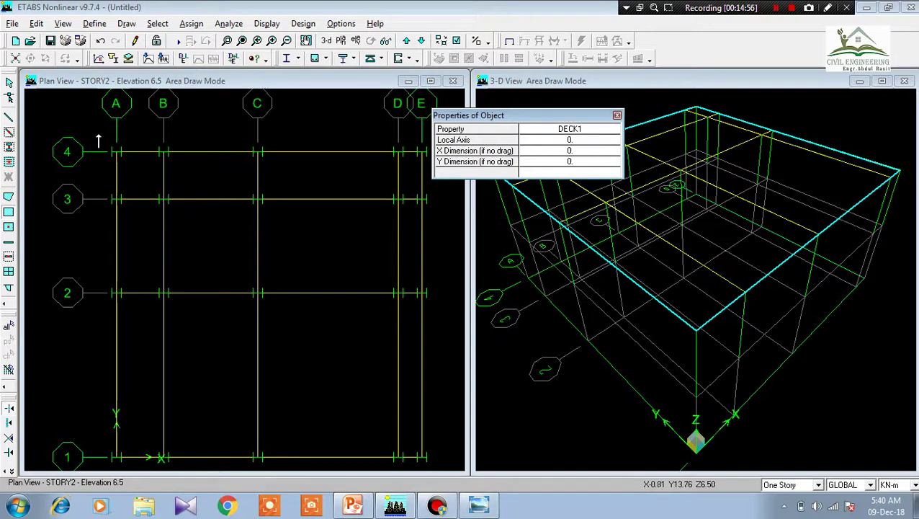
left_click_drag(98, 136, 432, 465)
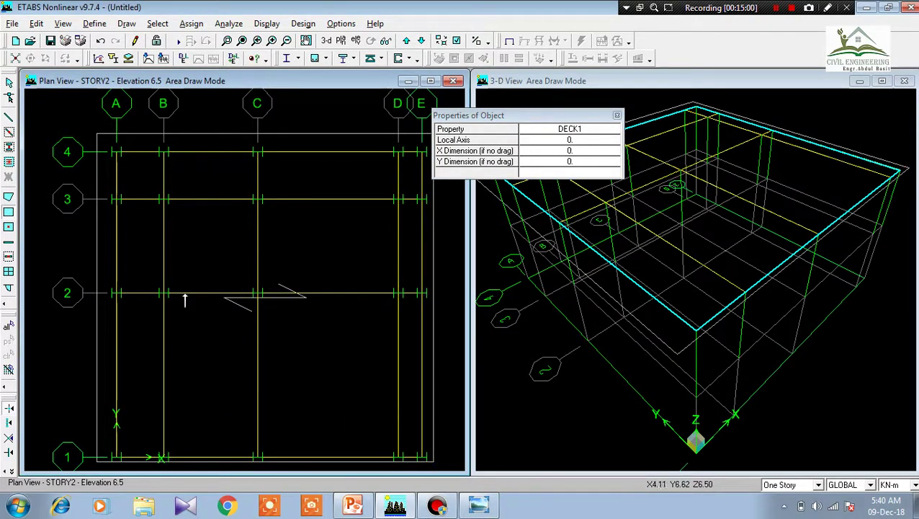
left_click(616, 116)
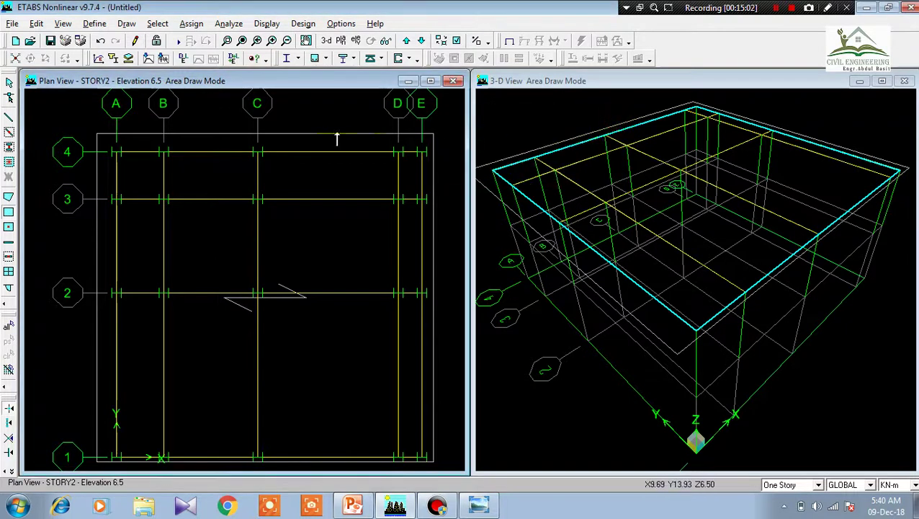
left_click(9, 83)
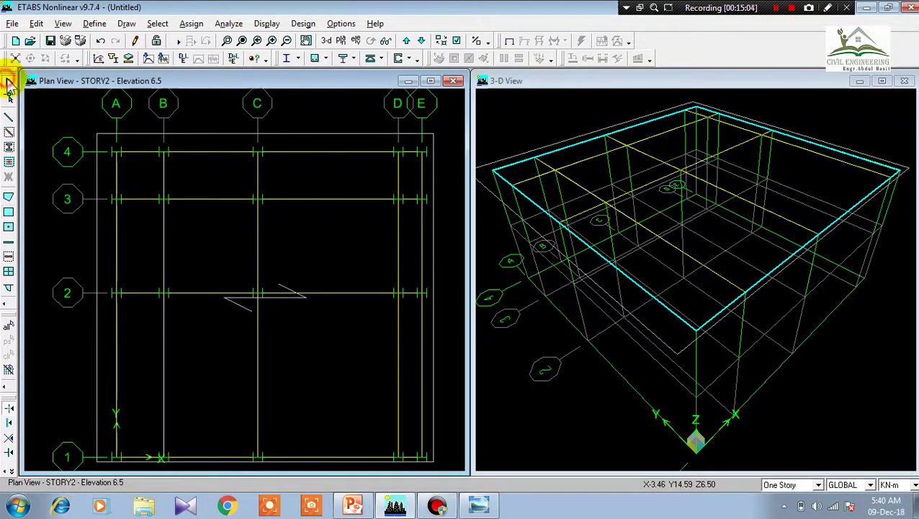
- Turn on the Object Fill and Extrusion effects for the STORY2 plan view
left_click(456, 40)
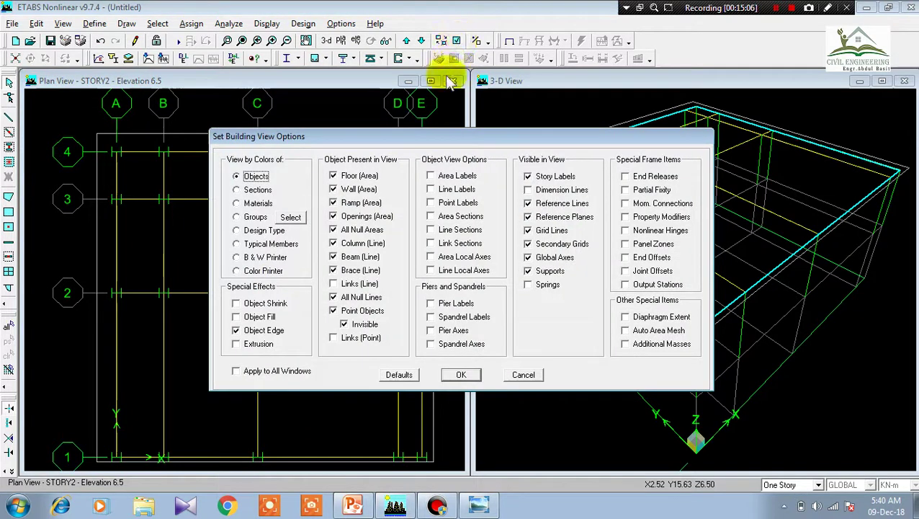
left_click(236, 344)
left_click(236, 344)
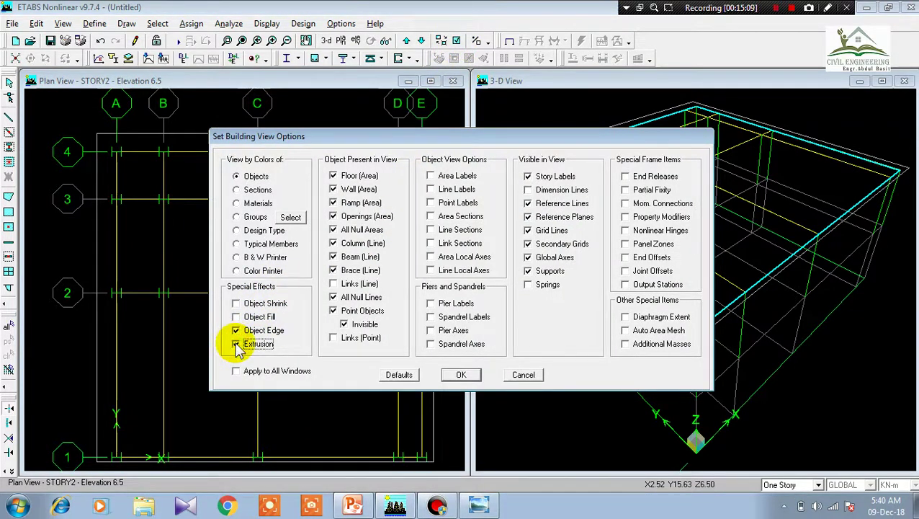
left_click(236, 317)
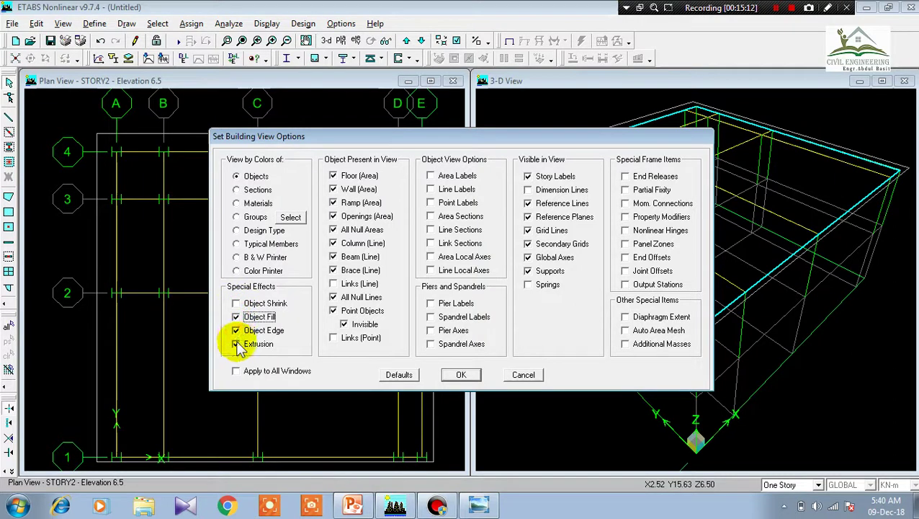
left_click(452, 370)
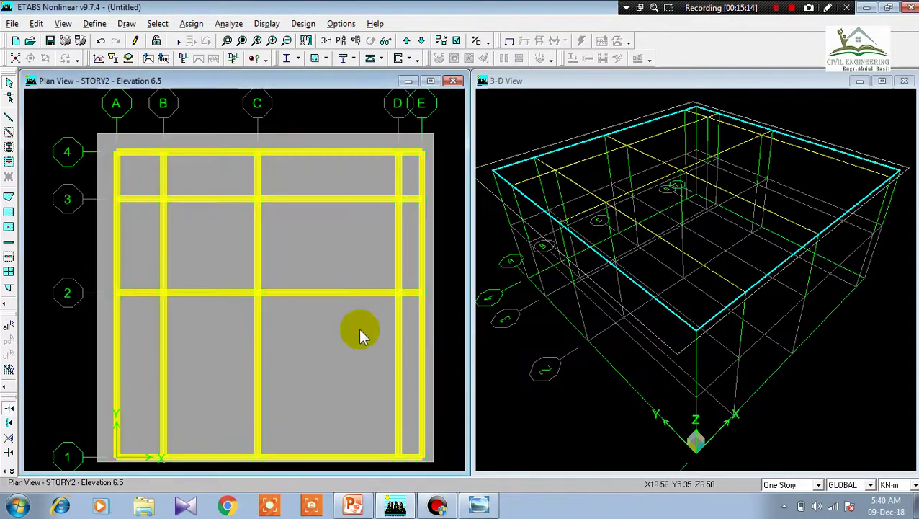
- Enable Object Fill and Extrusion with Object Edge kept on for the 3-D view, and inspect the rendered beams, columns and deck
left_click(565, 81)
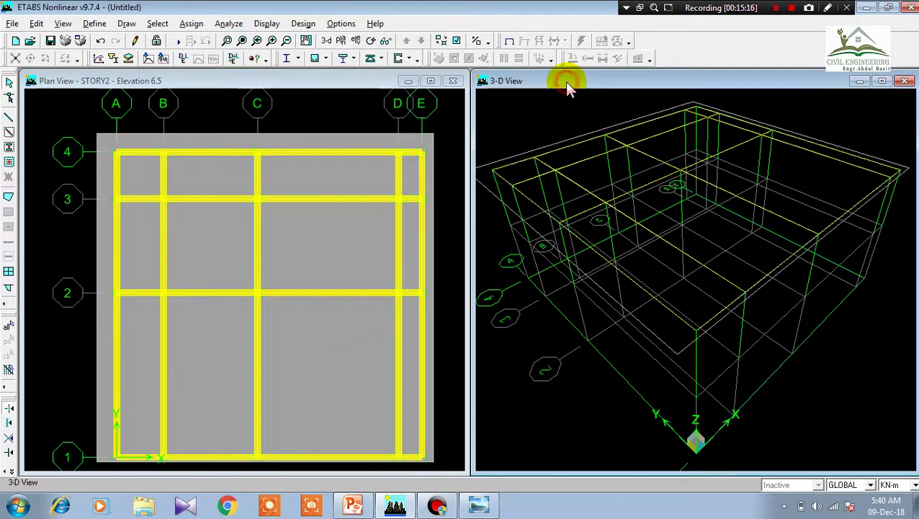
left_click(455, 40)
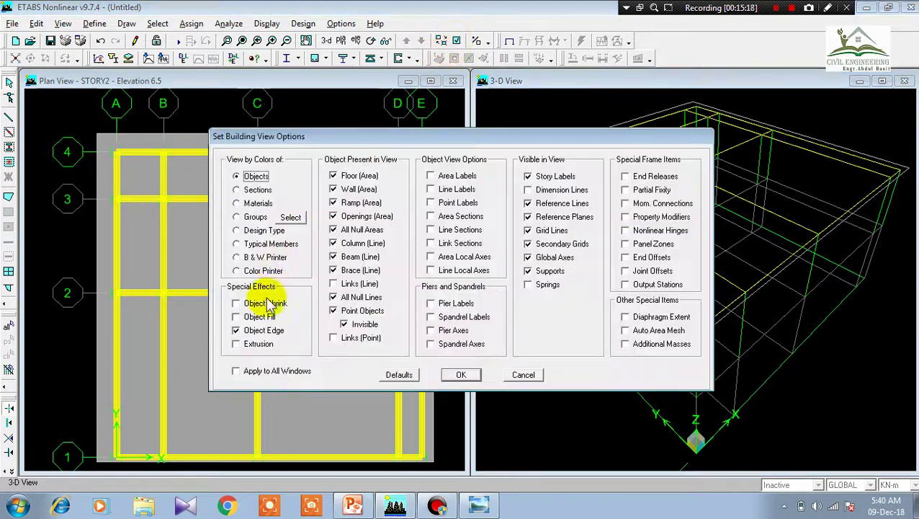
left_click(236, 317)
left_click(236, 330)
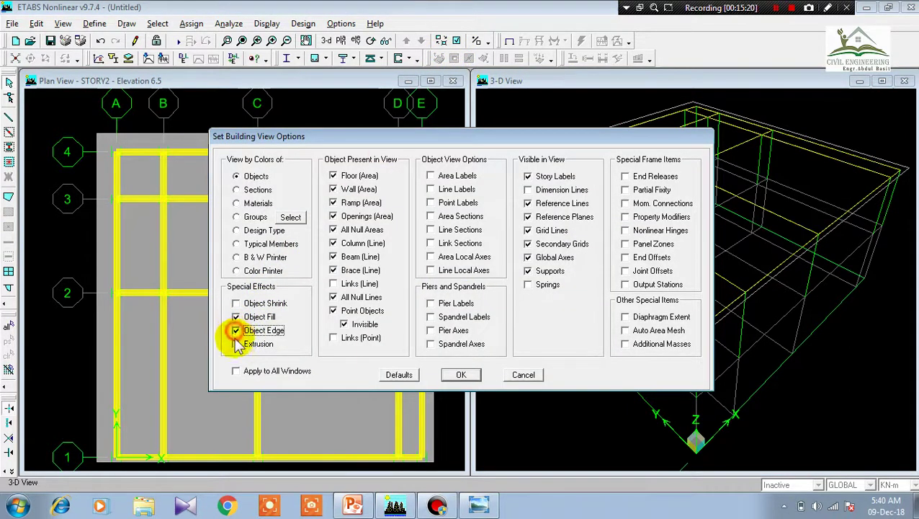
left_click(236, 343)
left_click(458, 376)
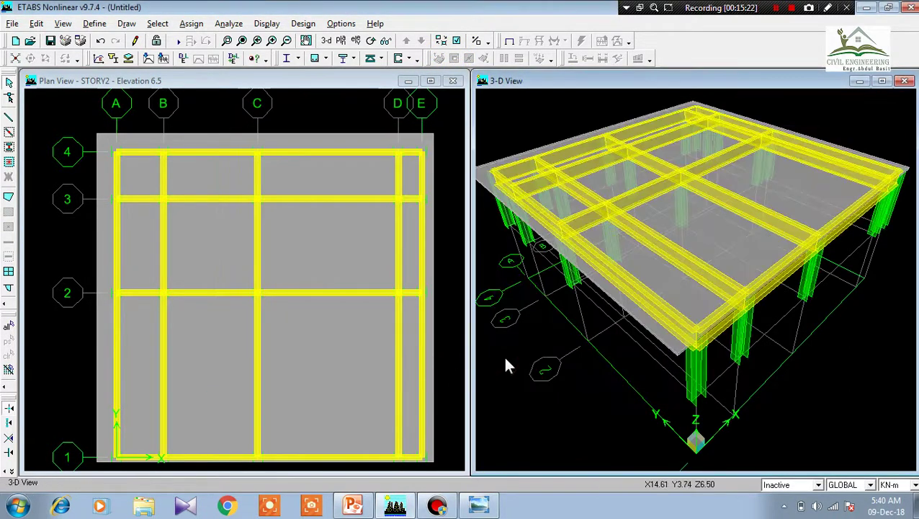
left_click_drag(689, 366, 680, 332)
scroll(680, 333, "up", 3)
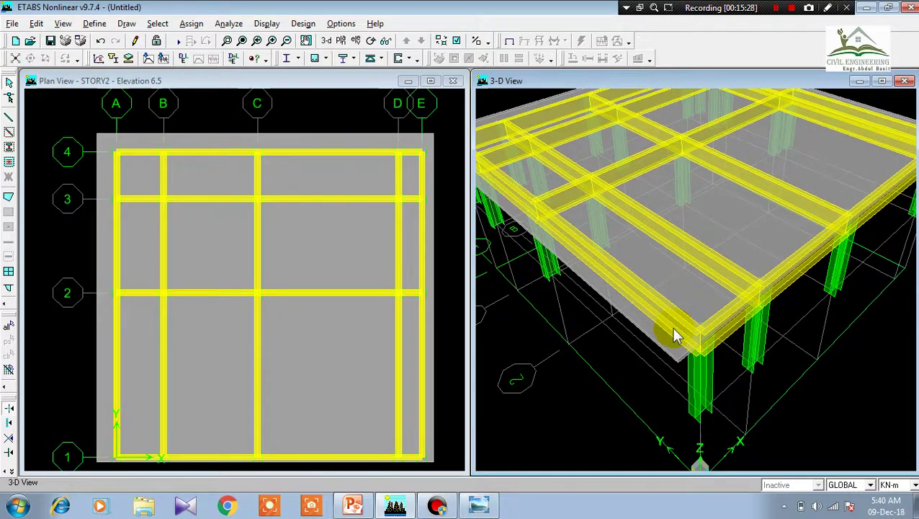
scroll(675, 334, "down", 1)
scroll(675, 335, "down", 1)
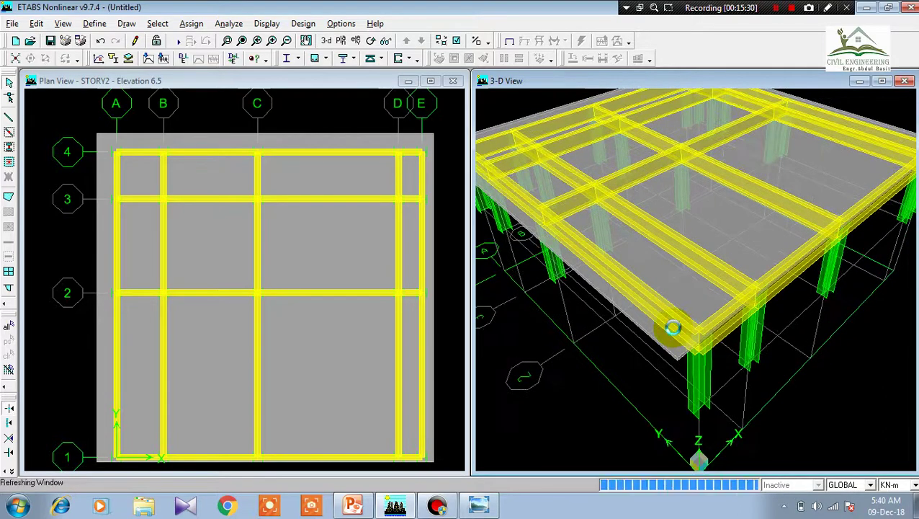